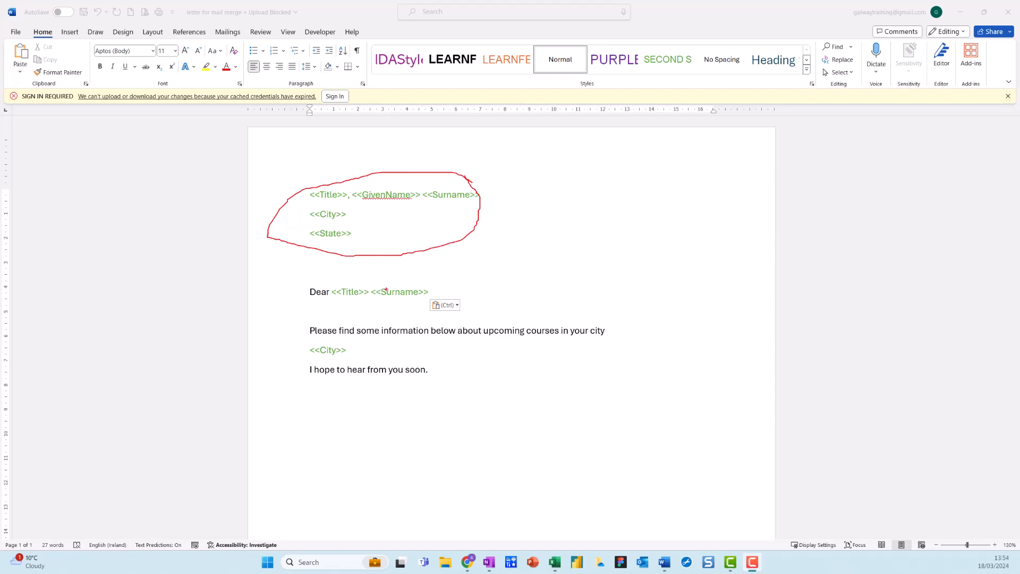
mouse_move(438, 284)
left_mouse_down()
mouse_move(324, 289)
mouse_move(443, 290)
mouse_move(420, 270)
left_mouse_up()
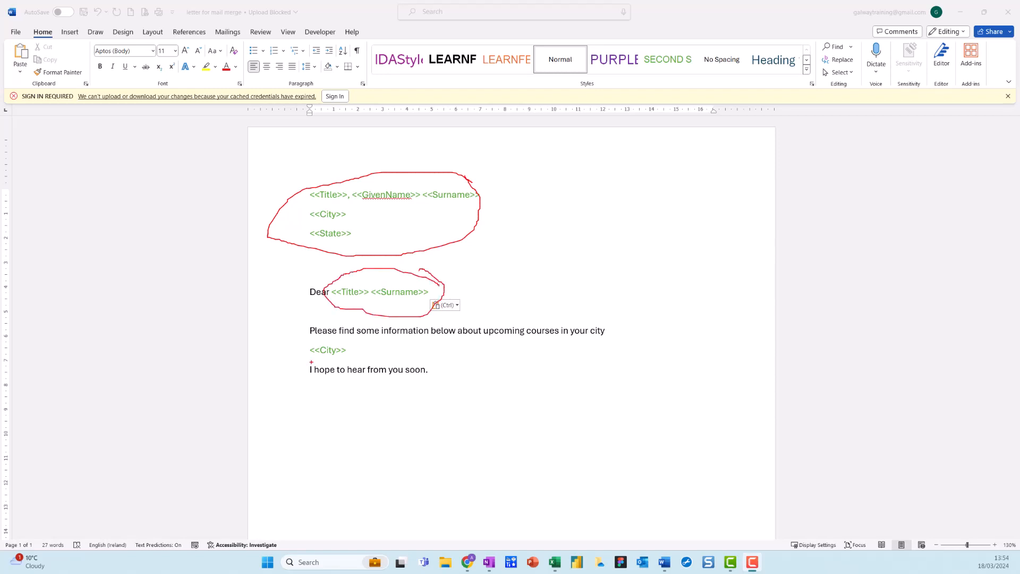
mouse_move(360, 345)
left_mouse_down()
mouse_move(292, 339)
mouse_move(366, 359)
left_mouse_up()
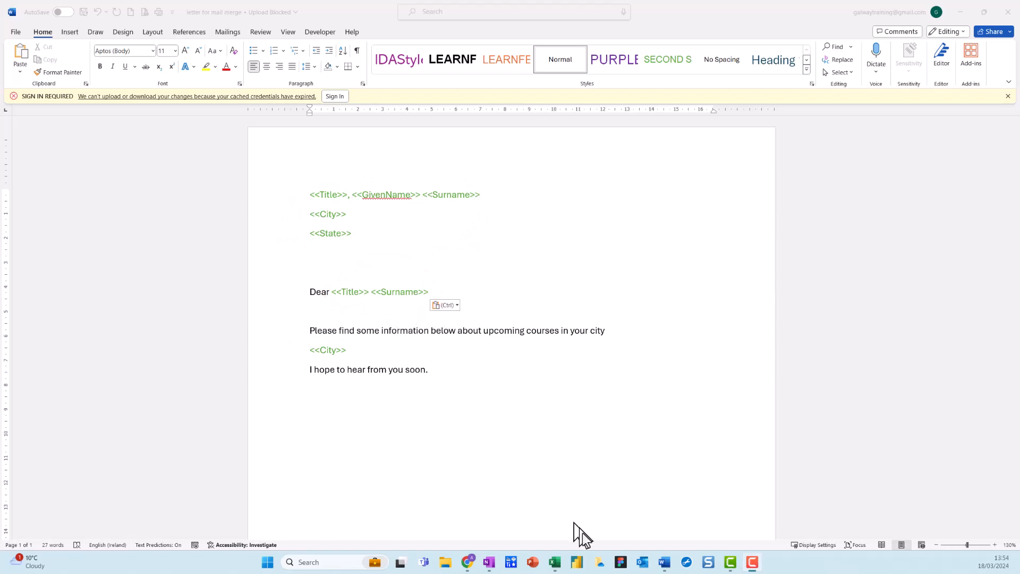
Switch to the Excel recipient workbook, maximise it and examine the column headings from Title to EmailAddress.
left_click(555, 563)
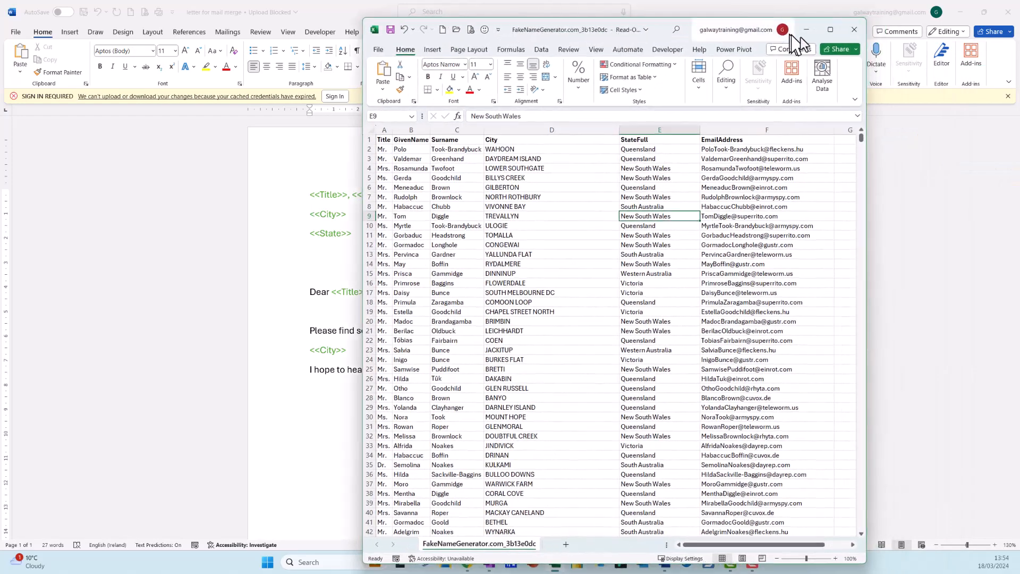
left_click(831, 29)
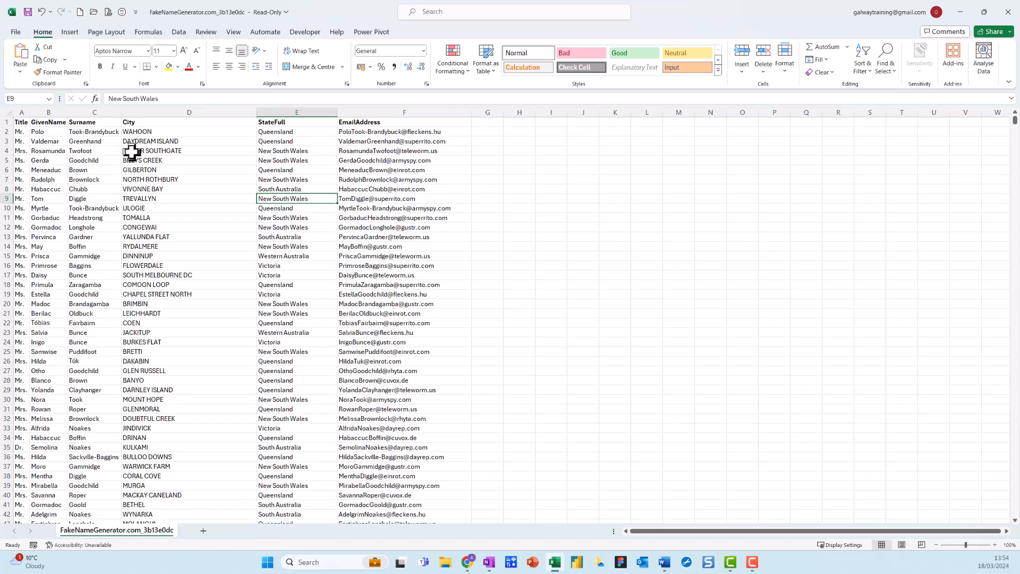
mouse_move(36, 113)
left_mouse_down()
mouse_move(47, 134)
mouse_move(111, 104)
mouse_move(70, 110)
left_mouse_up()
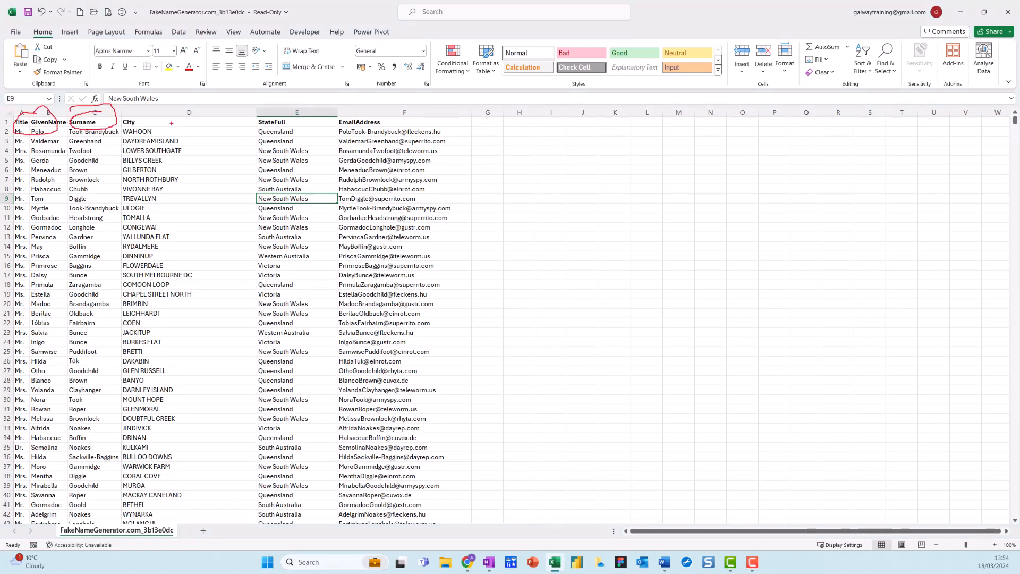
mouse_move(171, 119)
left_mouse_down()
mouse_move(109, 131)
mouse_move(166, 108)
left_mouse_up()
left_click_drag(295, 113, 298, 140)
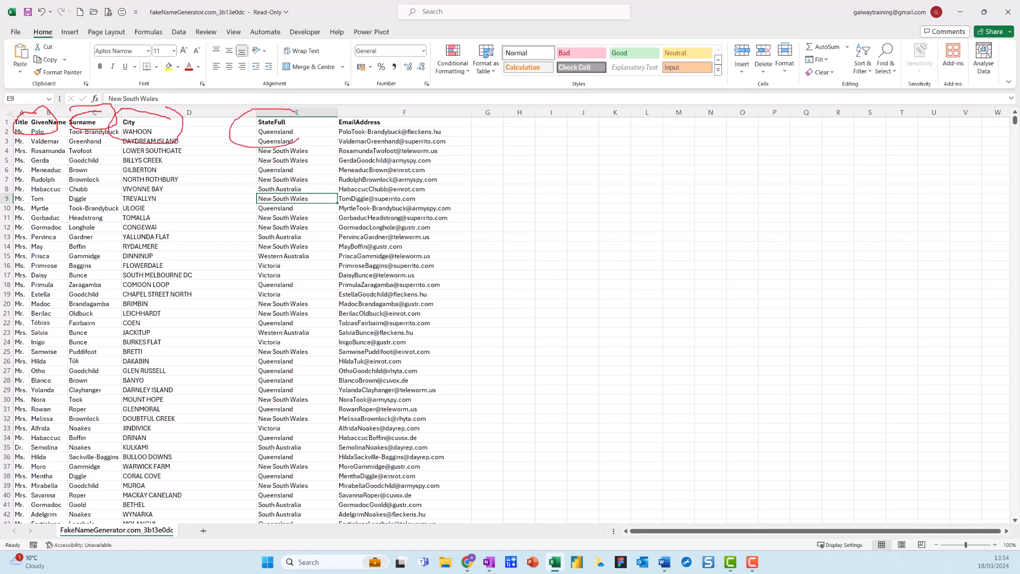
left_click_drag(366, 114, 395, 129)
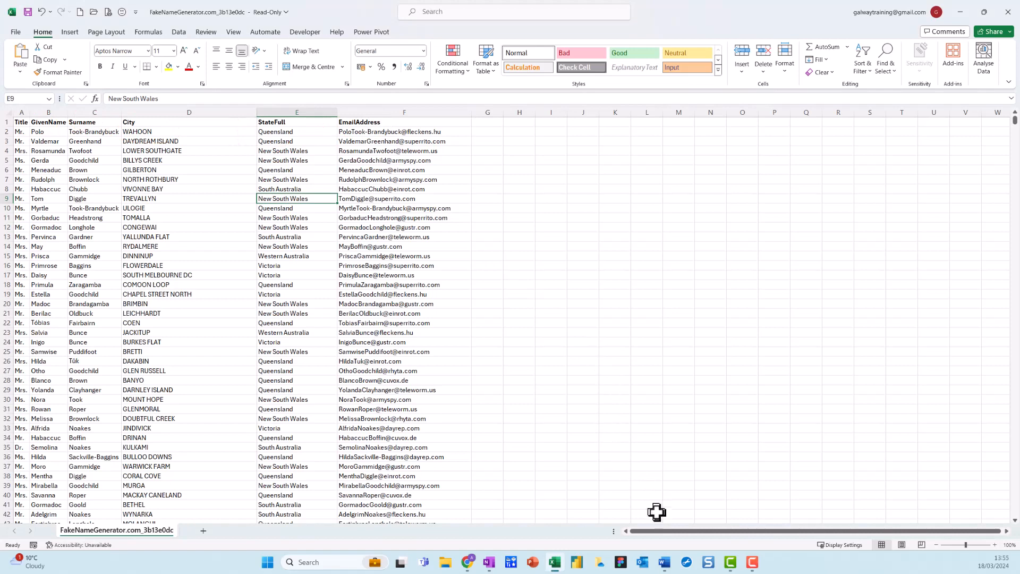
Switch back to the "letter for mail merge" document in Word and start a mail merge of the Letters type.
mouse_move(663, 560)
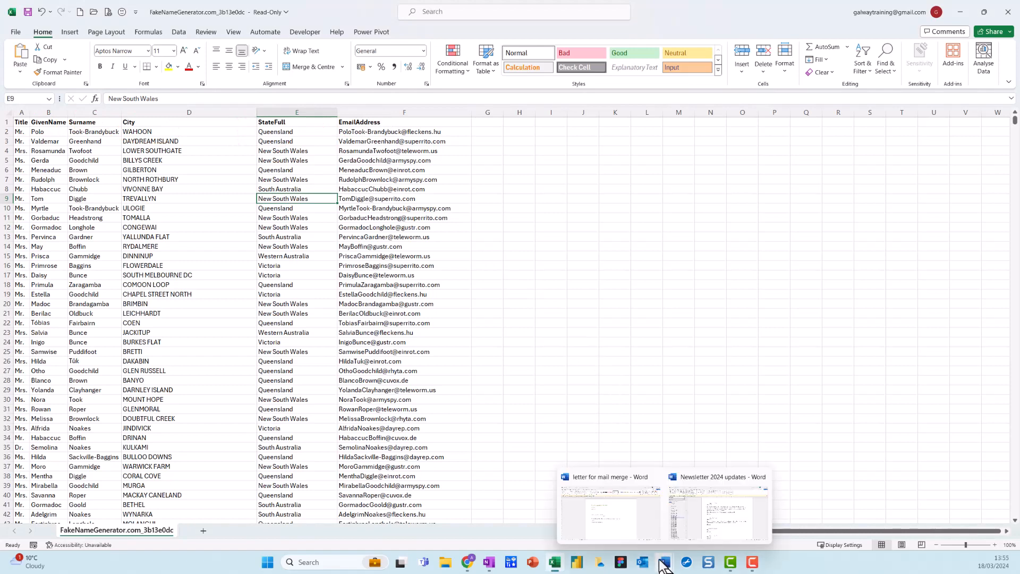
left_click(591, 508)
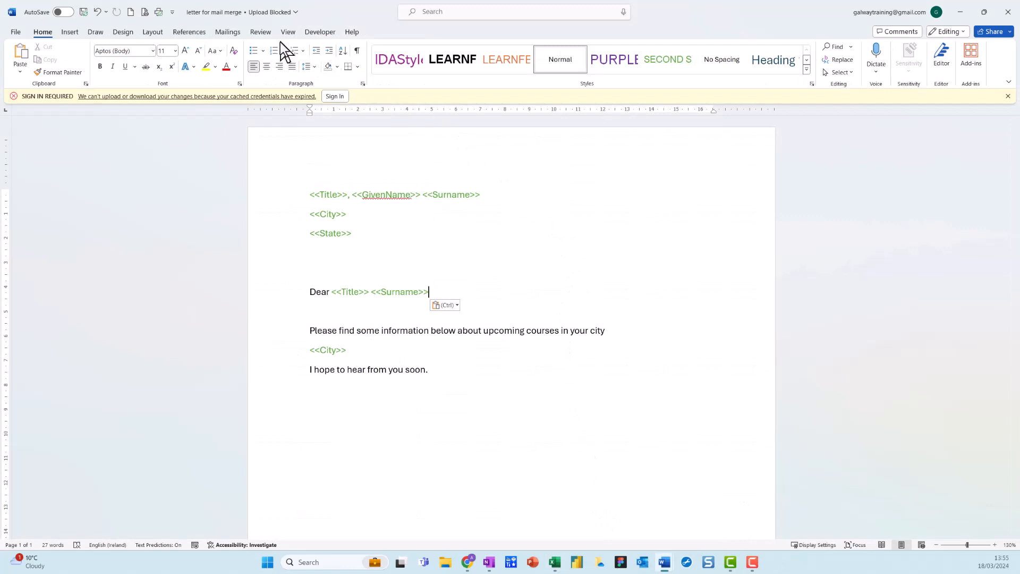
key("ctrl+2")
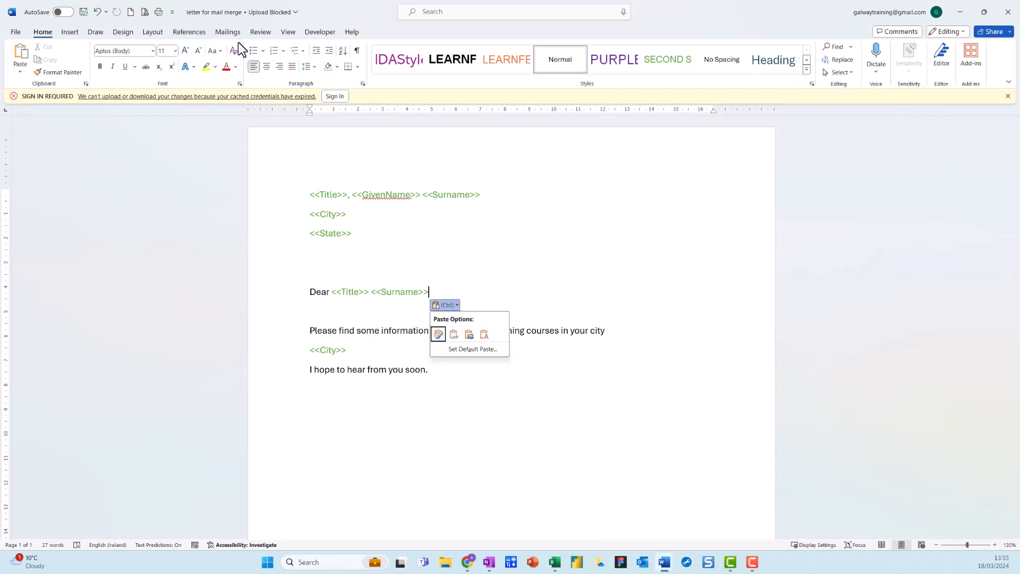
mouse_move(247, 30)
left_mouse_down()
mouse_move(184, 24)
mouse_move(251, 54)
left_mouse_up()
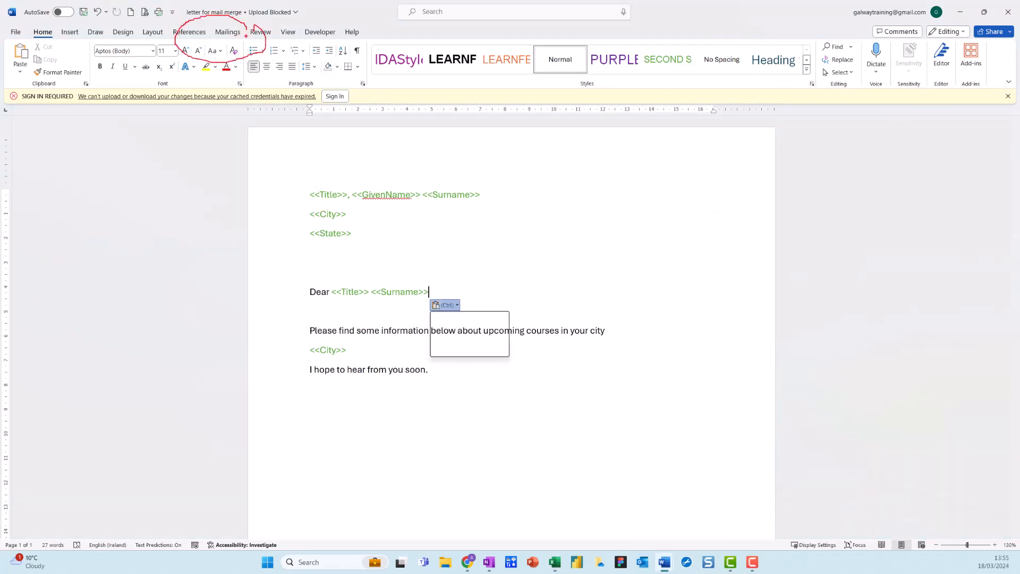
key("Escape")
left_click(230, 33)
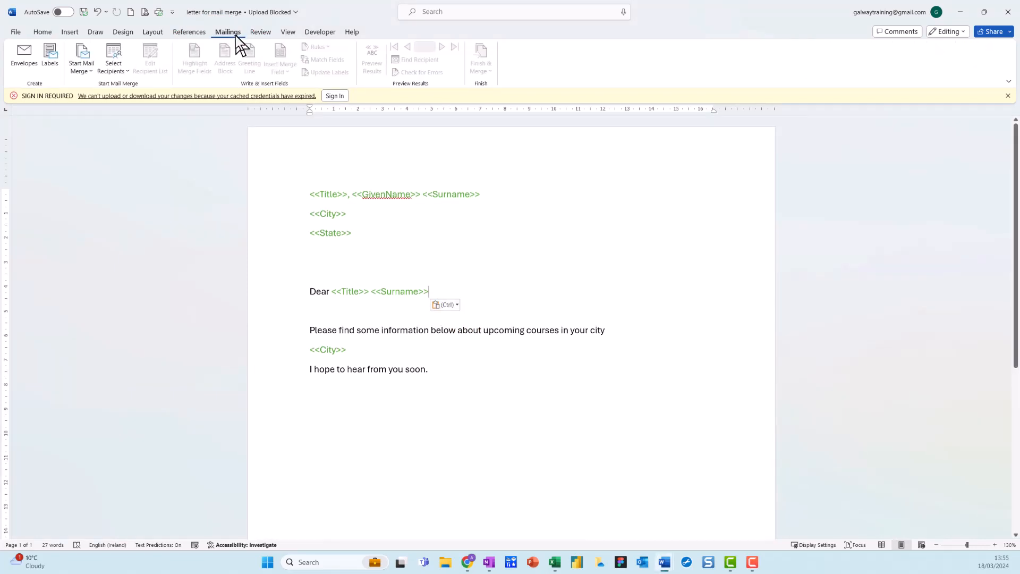
key("ctrl")
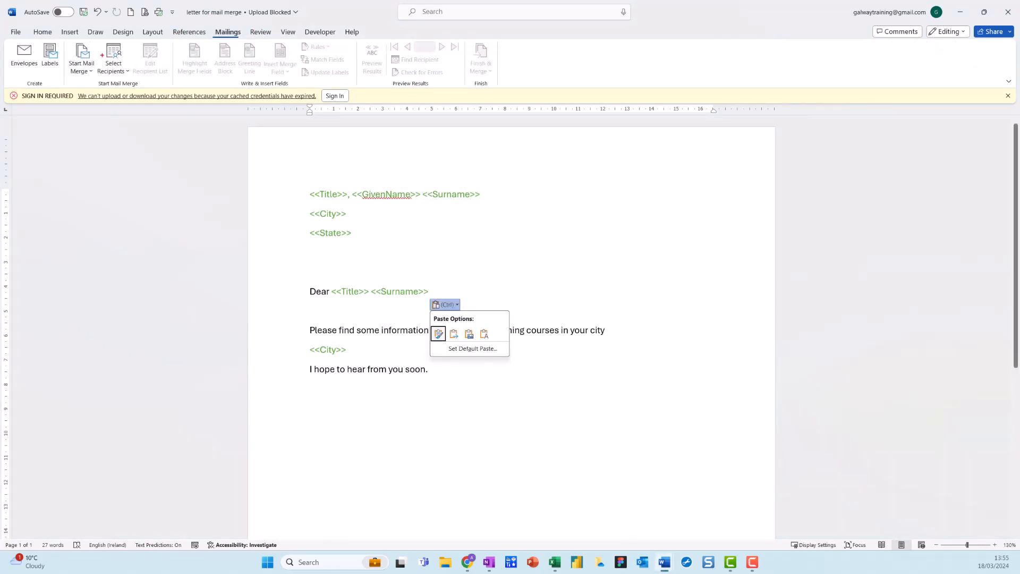
mouse_move(73, 40)
left_mouse_down()
mouse_move(87, 103)
mouse_move(112, 51)
left_mouse_up()
key("Escape")
left_click(91, 73)
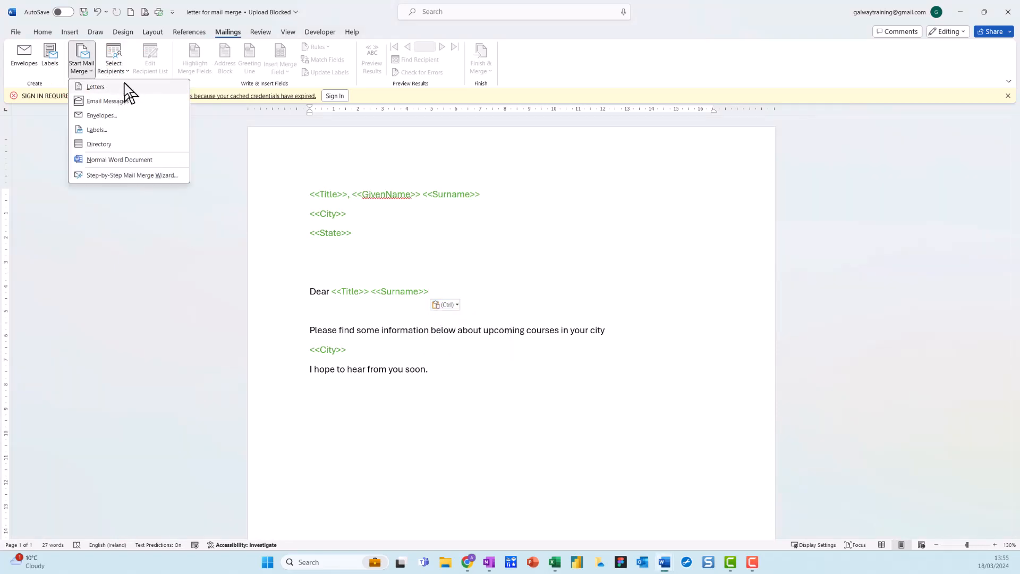
mouse_move(118, 76)
left_mouse_down()
mouse_move(81, 76)
mouse_move(105, 92)
left_mouse_up()
key("Escape")
left_click(88, 72)
left_click(94, 86)
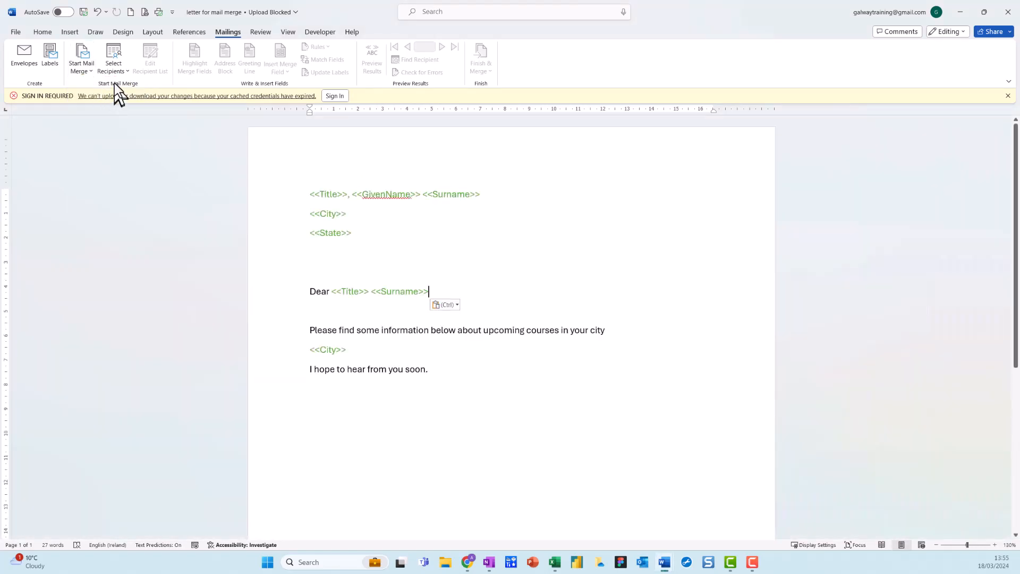
Use the existing list "list of names for email mail merge" from the Website folder as recipients, with Unicode (UTF-8) encoding.
key("ctrl+2")
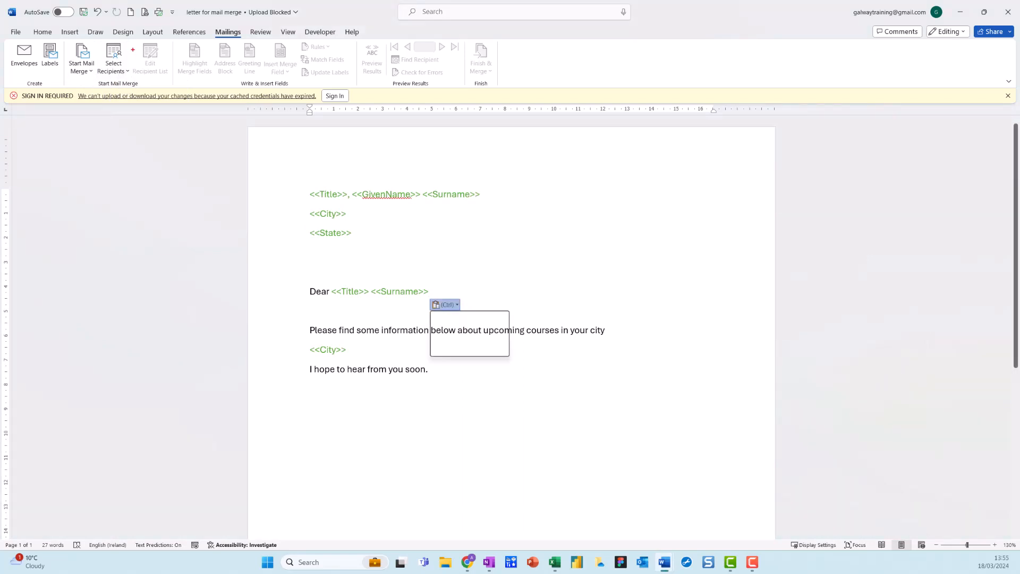
mouse_move(133, 48)
left_mouse_down()
mouse_move(80, 44)
mouse_move(123, 83)
left_mouse_up()
key("Escape")
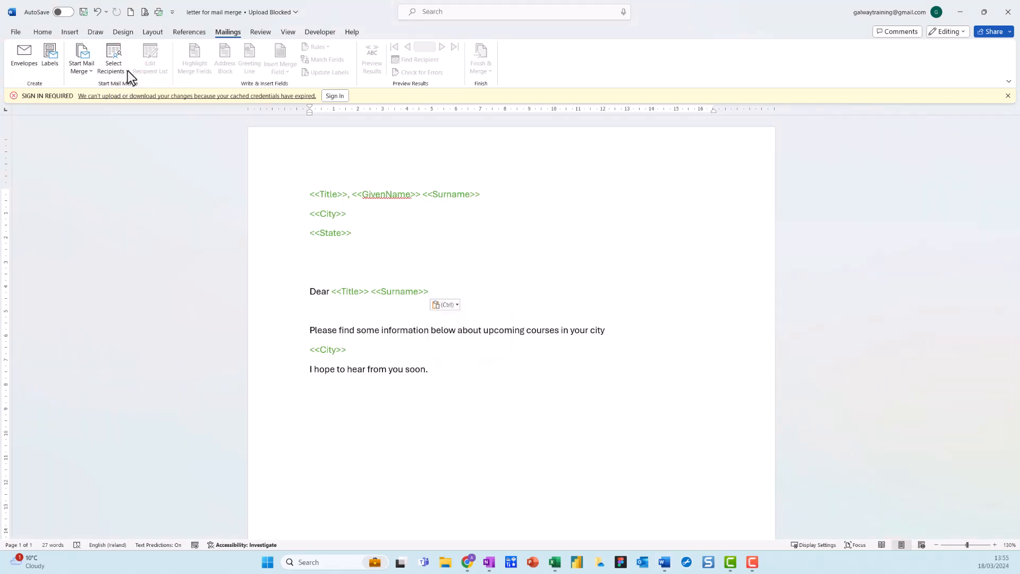
left_click(126, 73)
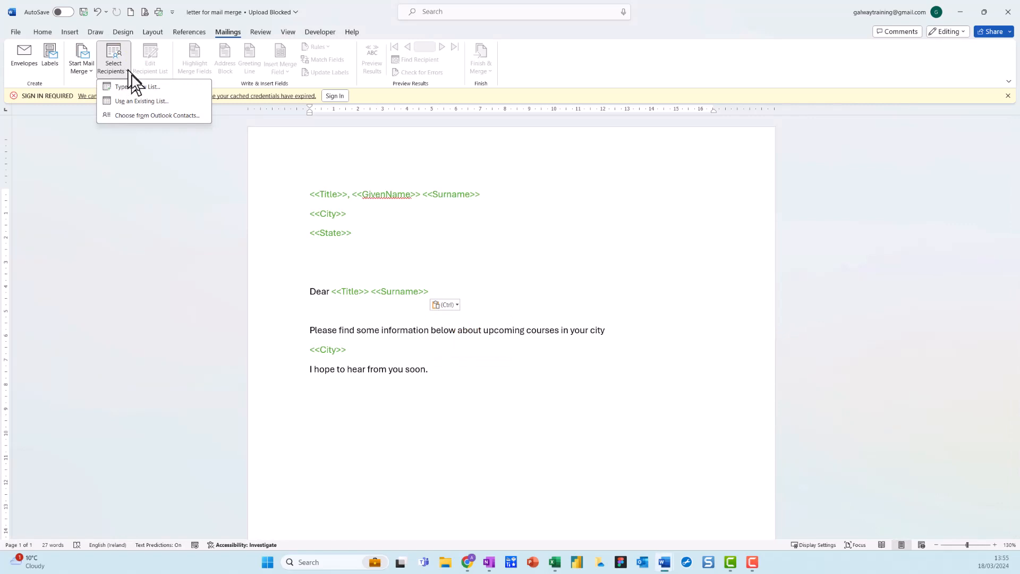
left_click(167, 109)
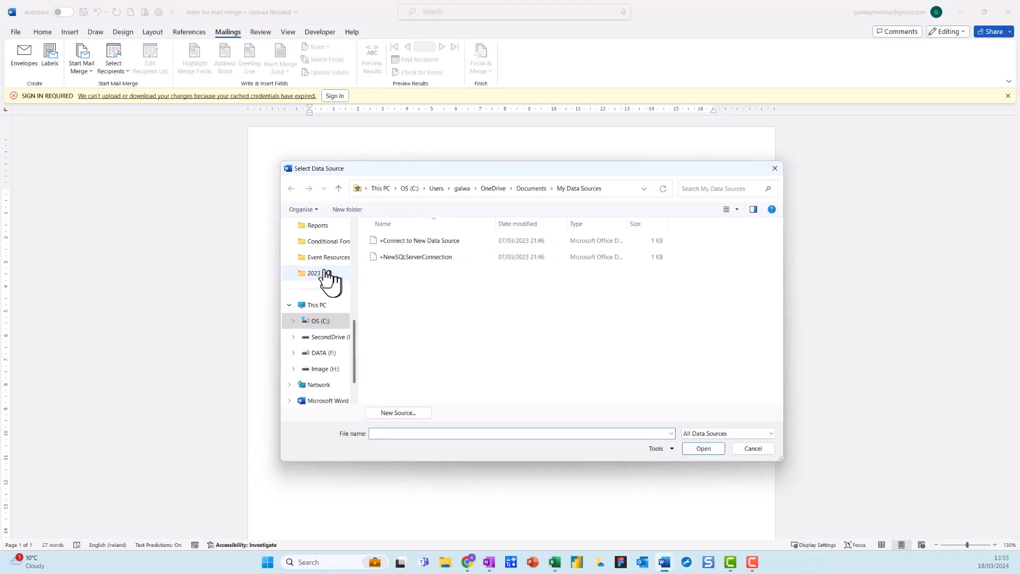
scroll(332, 301, "up", 1)
scroll(332, 301, "up", 2)
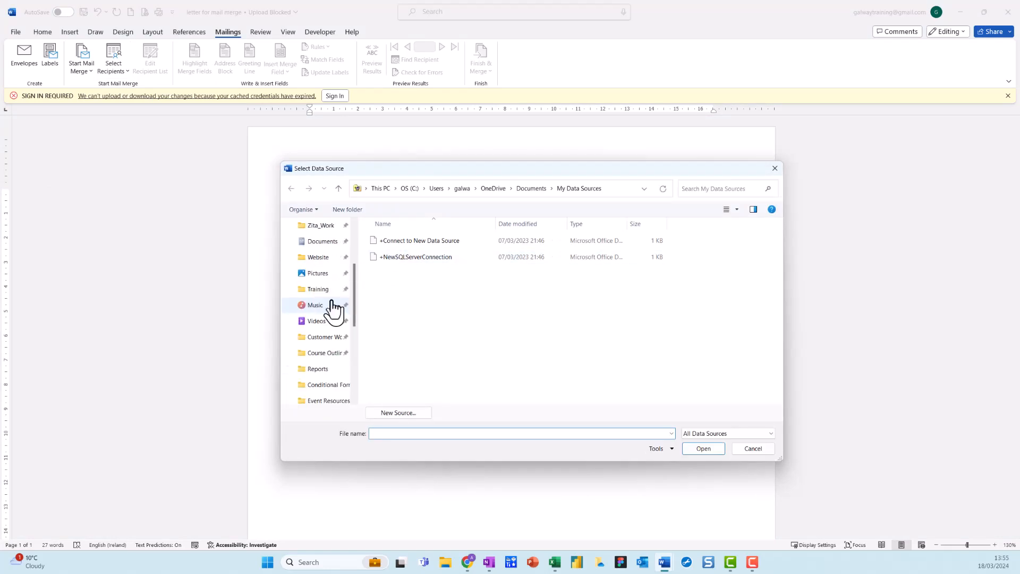
left_click(325, 258)
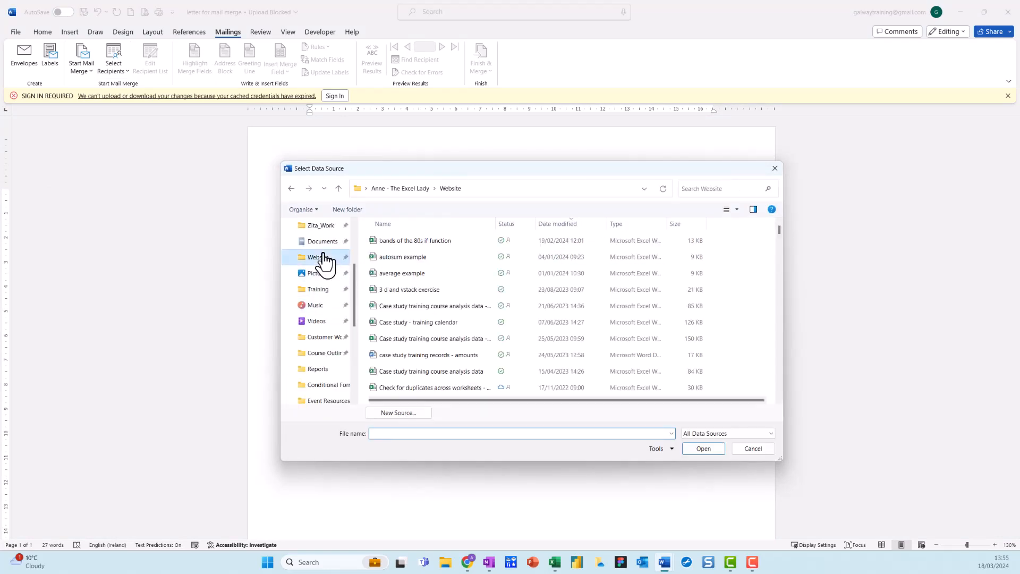
left_click(415, 274)
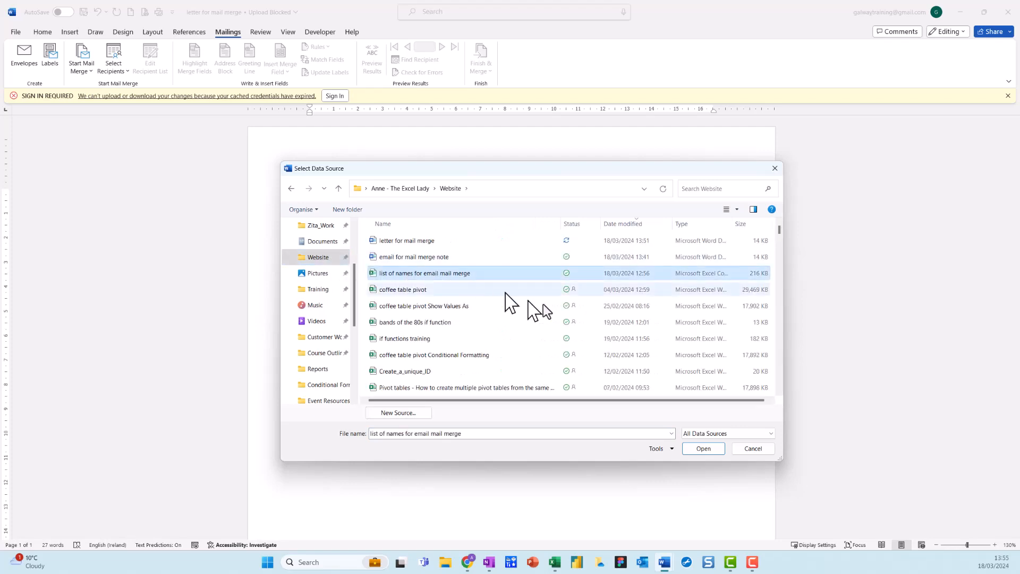
left_click(704, 449)
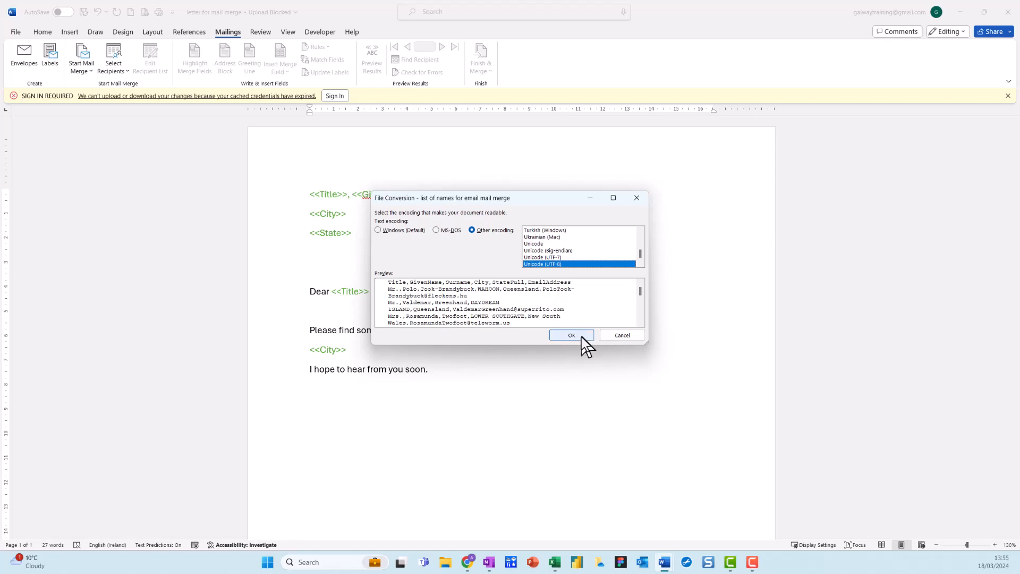
left_click(572, 335)
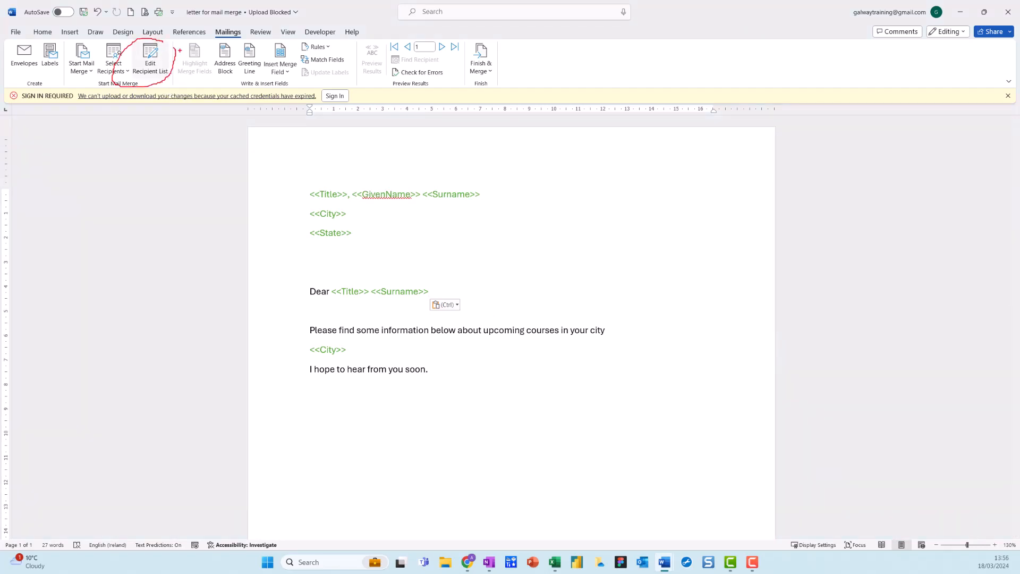
Review the mail merge recipient list across its columns through StateFull and accept it without filtering.
left_click(163, 70)
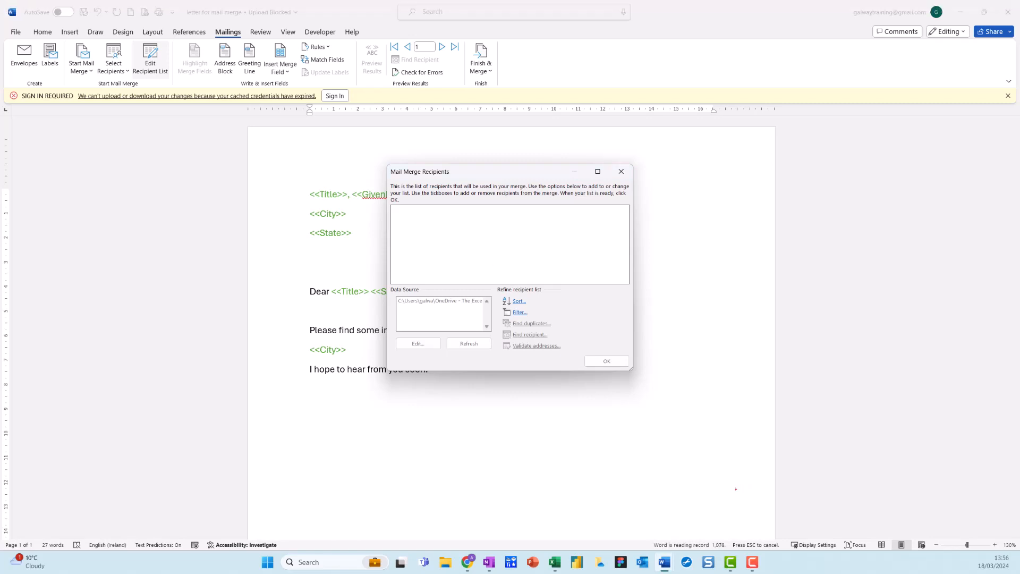
mouse_move(736, 489)
left_mouse_down()
mouse_move(739, 572)
mouse_move(712, 482)
left_mouse_up()
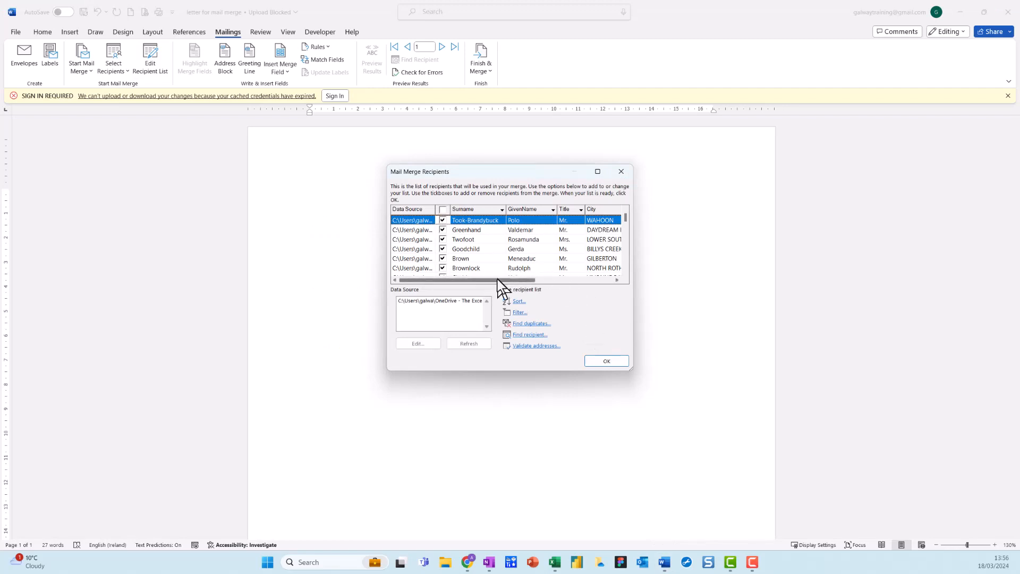
left_click_drag(497, 279, 593, 267)
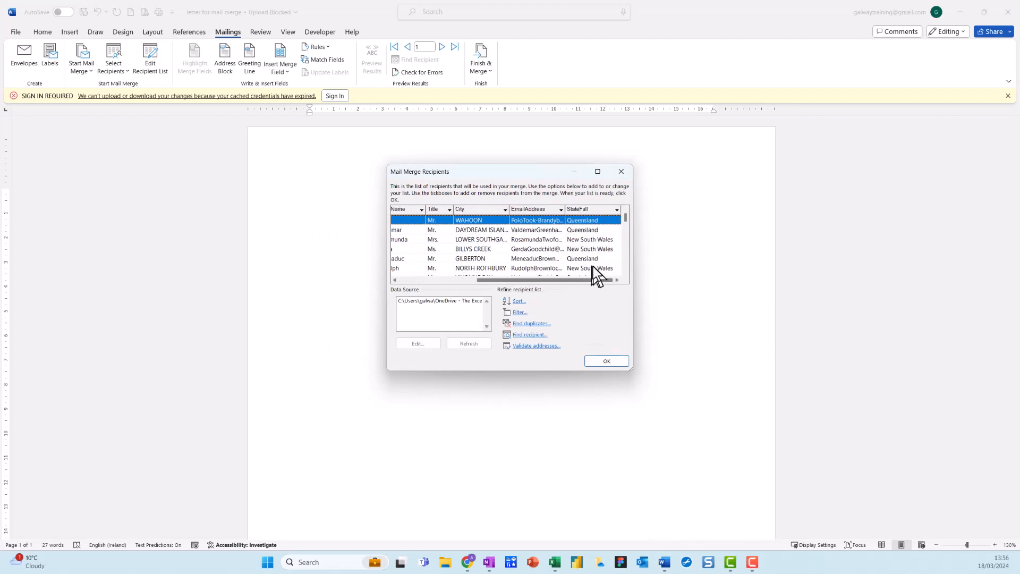
left_click(617, 209)
left_click(617, 211)
left_click(605, 361)
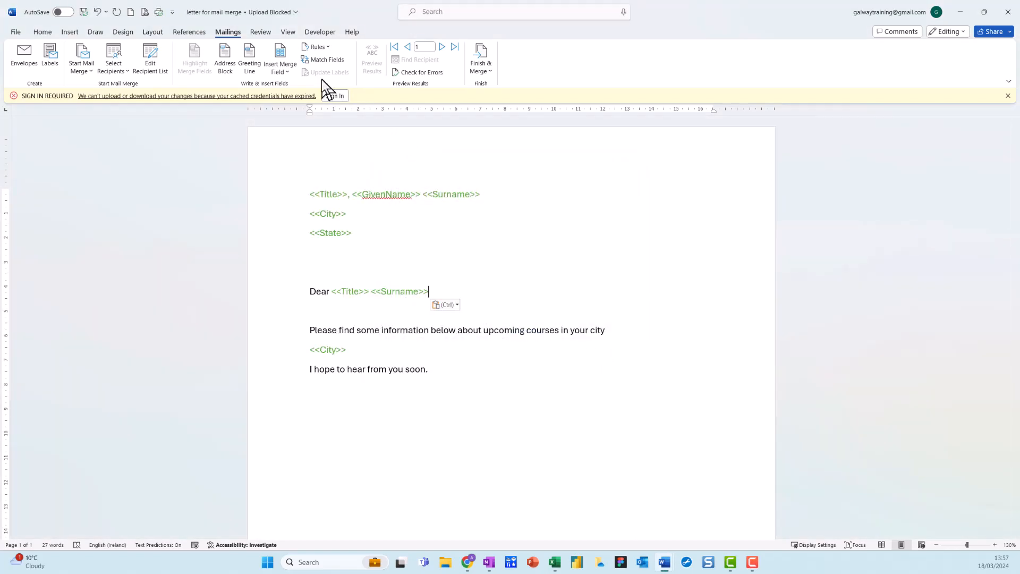
Replace the typed <<Title>> placeholder and its comma in the address block with the Title merge field.
key("ctrl+2")
mouse_move(295, 51)
left_mouse_down()
mouse_move(287, 36)
mouse_move(245, 84)
mouse_move(298, 48)
left_mouse_up()
key("Escape")
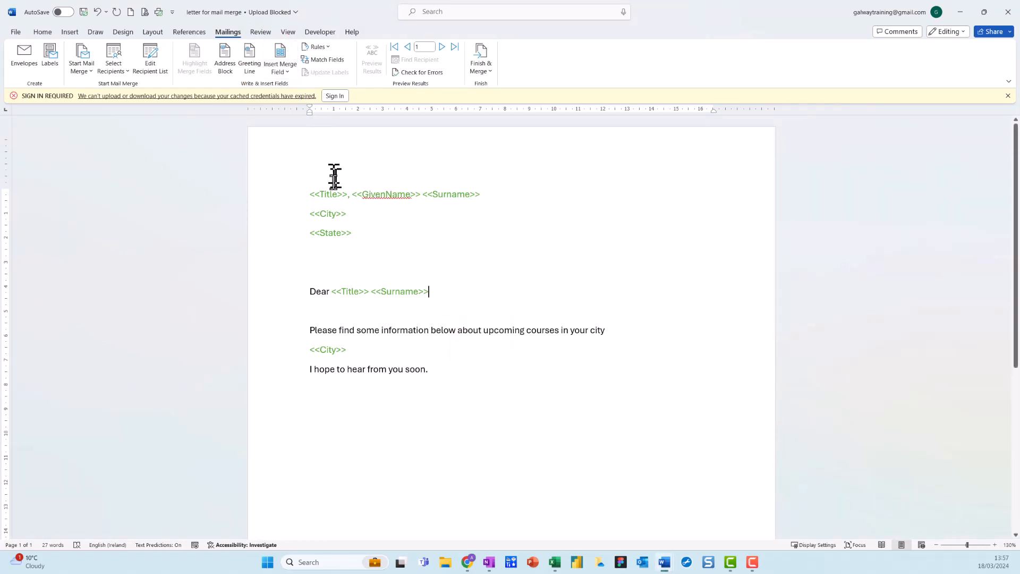
left_click_drag(350, 197, 312, 192)
left_click(290, 77)
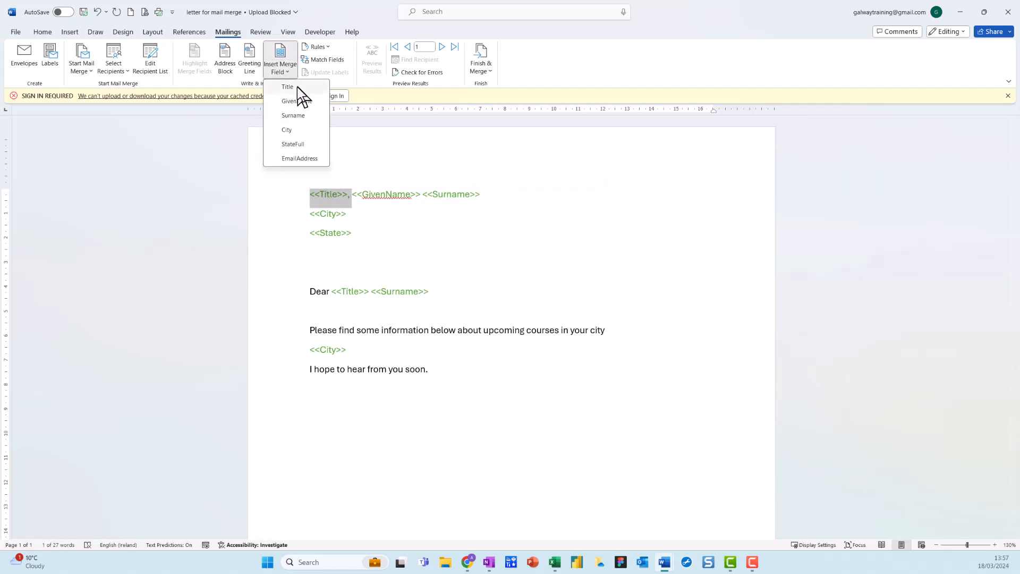
left_click(298, 87)
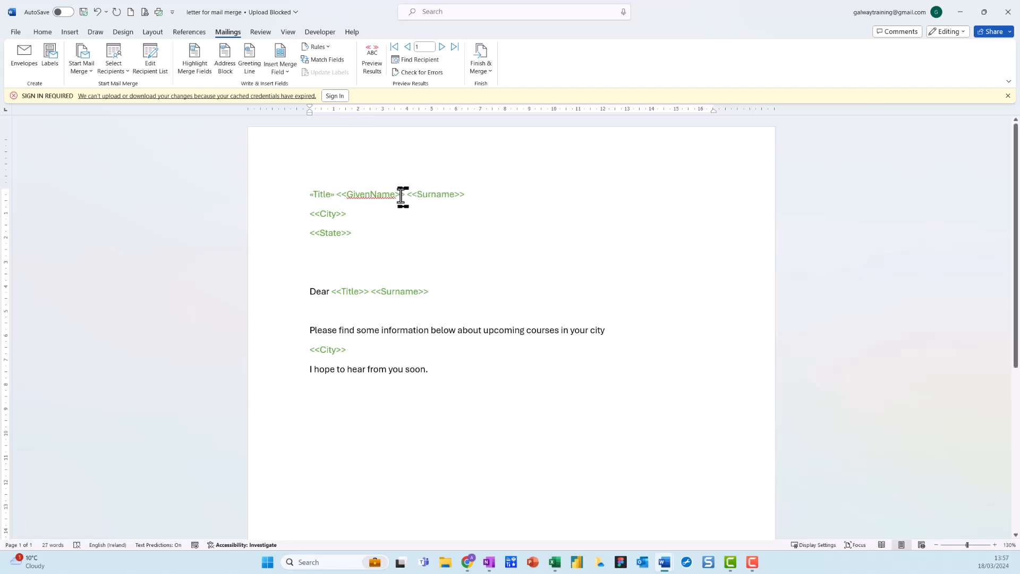
Replace the typed <<GivenName>> placeholder in the address block with the GivenName merge field.
left_click_drag(406, 194, 337, 195)
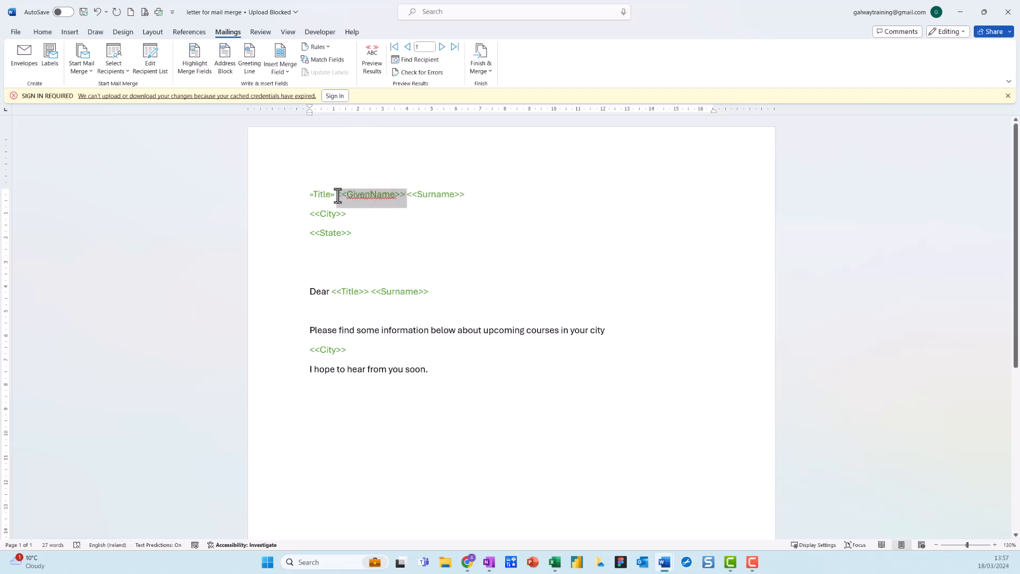
left_click(280, 68)
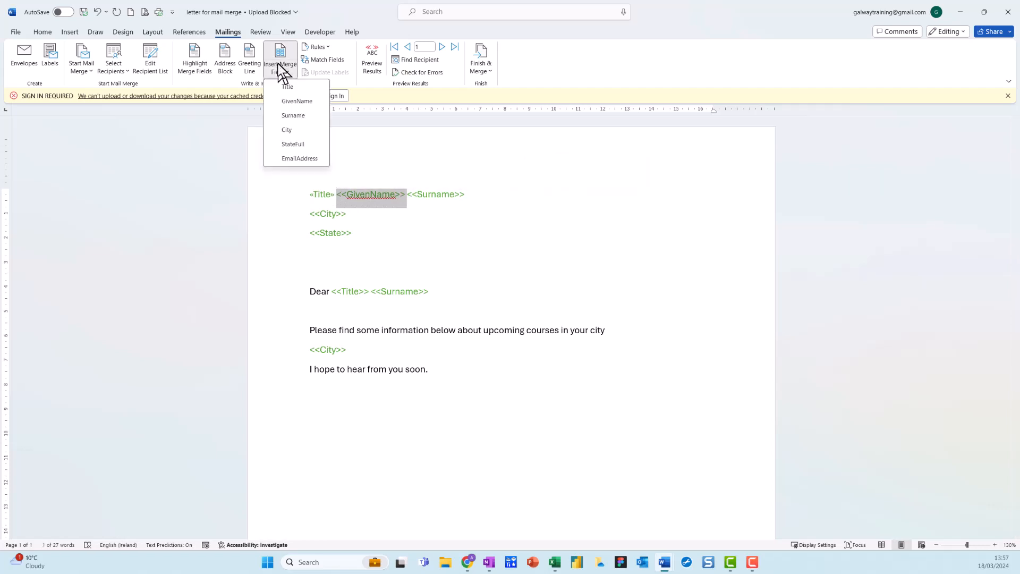
left_click(299, 101)
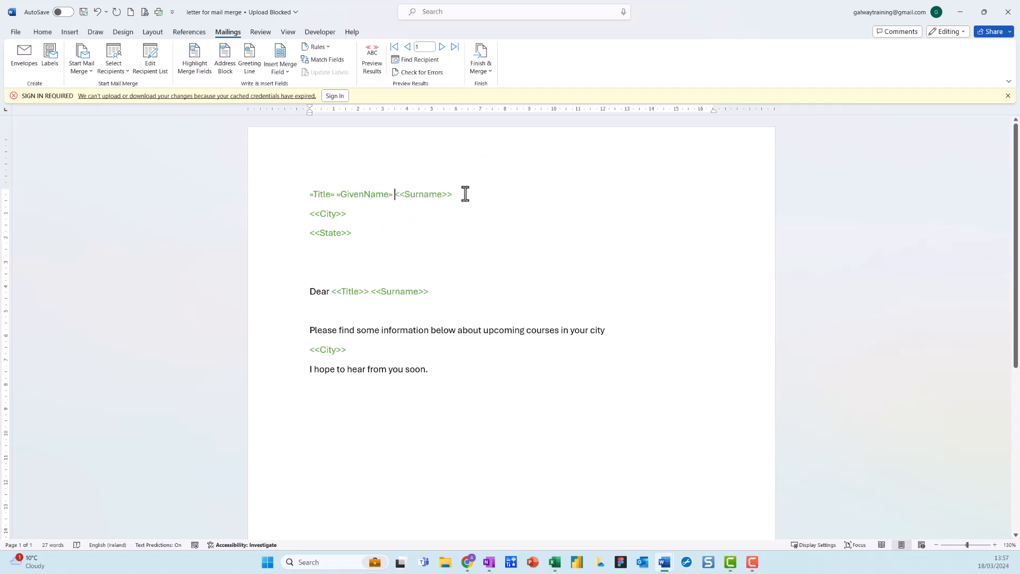
Replace the typed <<Surname>> placeholder in the address block with the Surname merge field.
left_click_drag(465, 194, 395, 195)
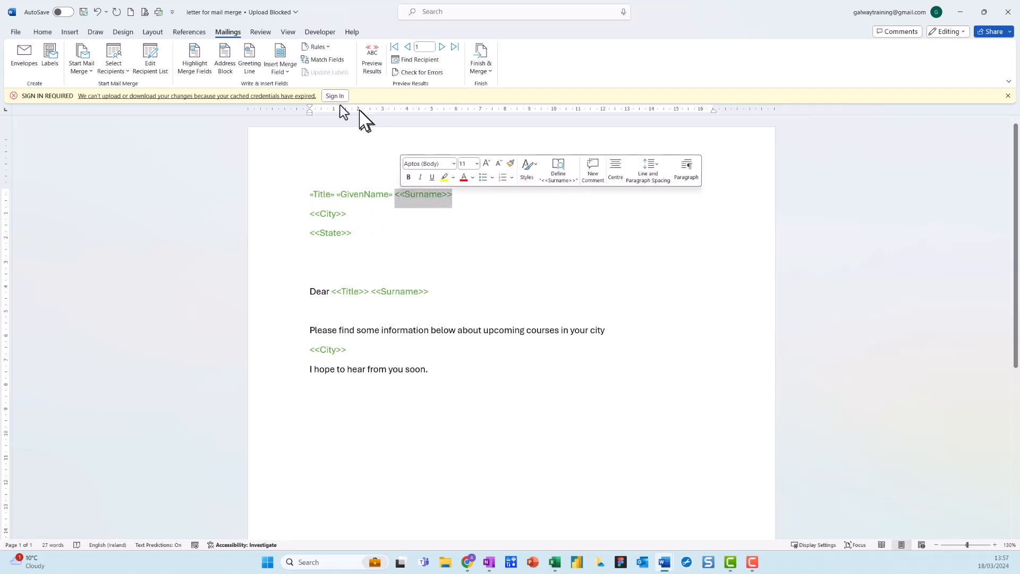
left_click(288, 71)
left_click(291, 115)
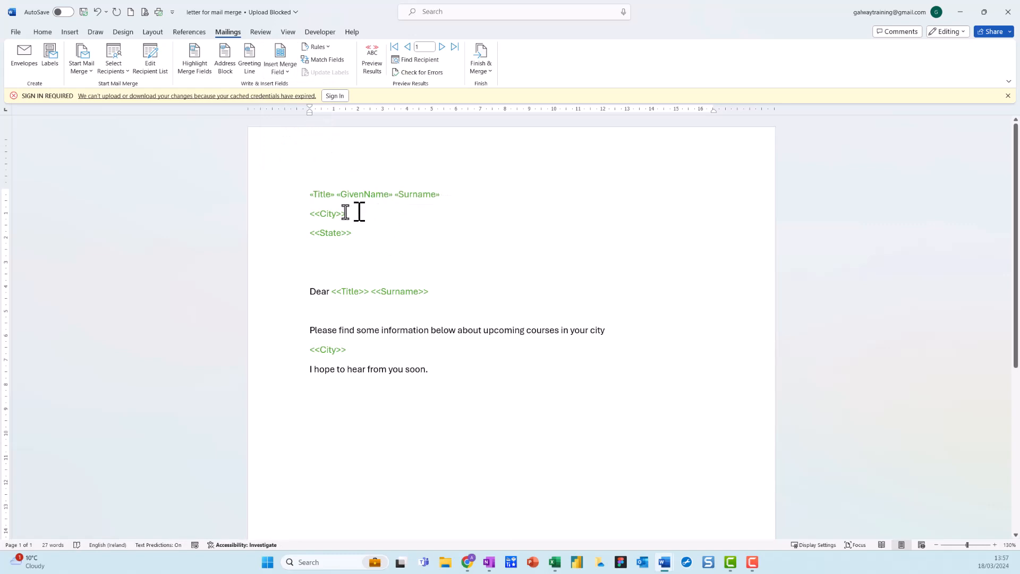
Replace the typed <<City>> and <<State>> placeholders in the address block with the City and StateFull merge fields, each on its own line.
left_click_drag(372, 212, 296, 215)
left_click(289, 69)
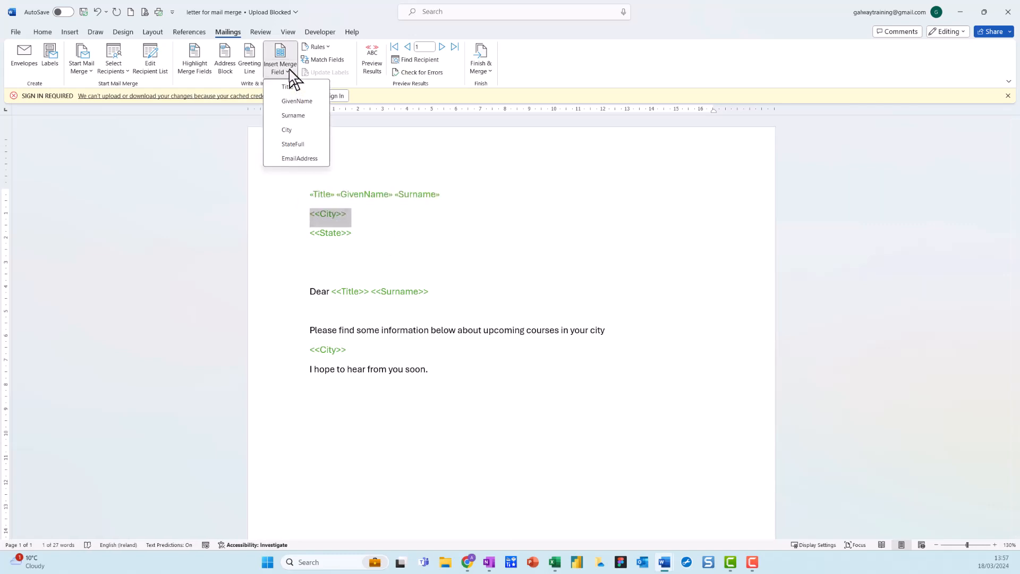
left_click(295, 133)
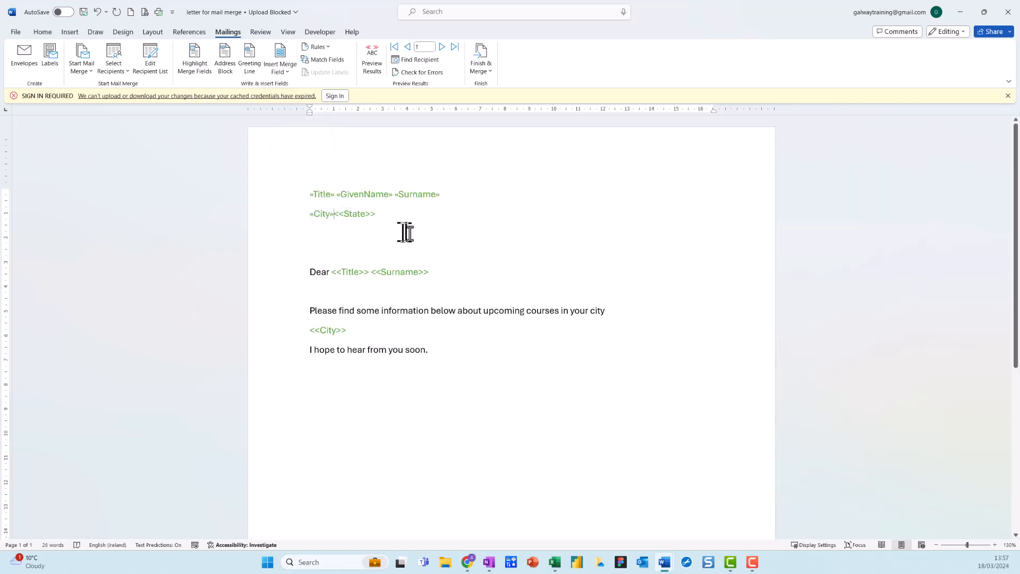
key("Return")
left_click_drag(372, 234, 302, 232)
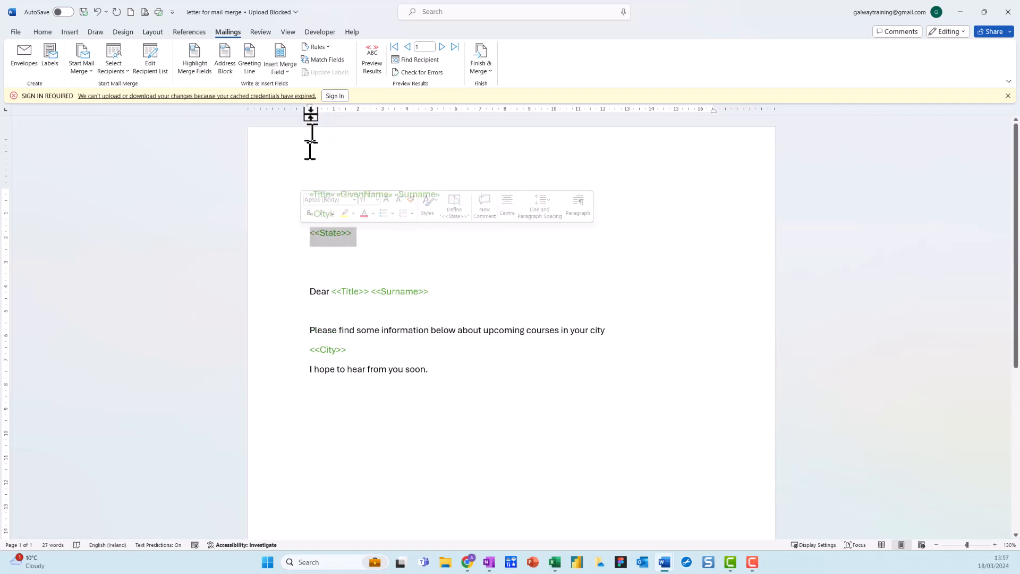
left_click(287, 72)
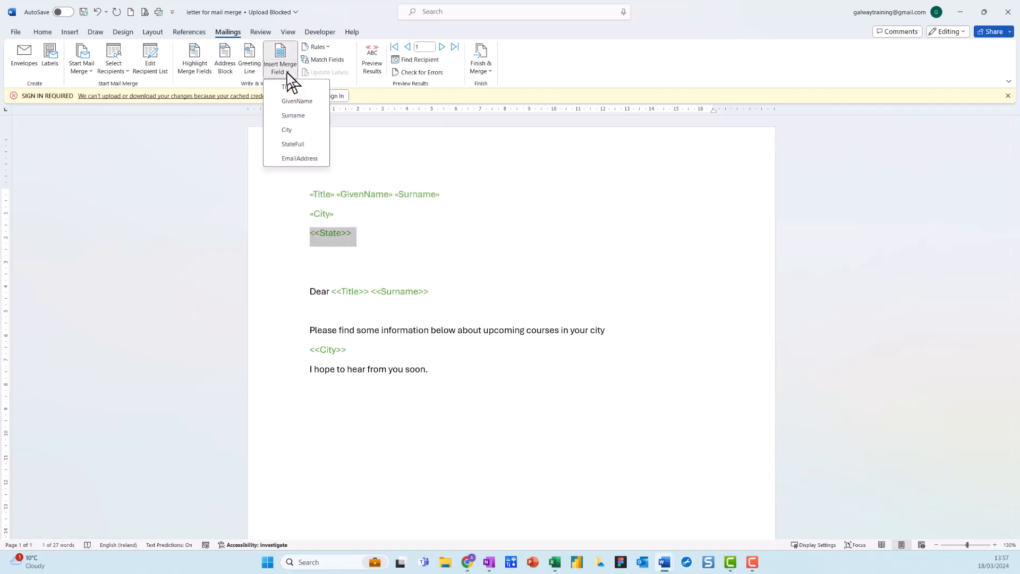
left_click(302, 145)
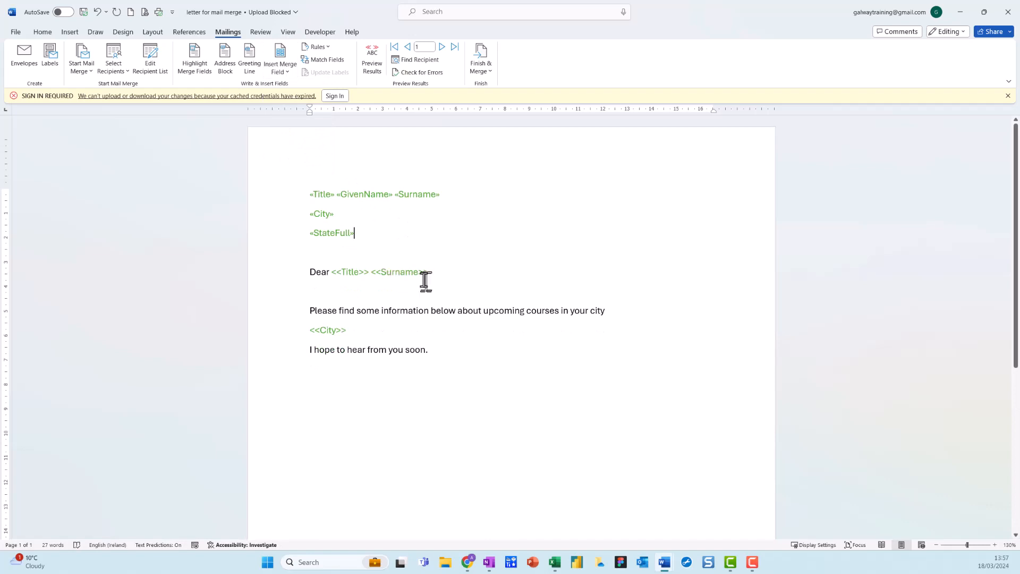
Replace the typed <<Title>> and <<Surname>> placeholders in the "Dear" greeting with the Title and Surname merge fields.
left_click_drag(370, 271, 334, 268)
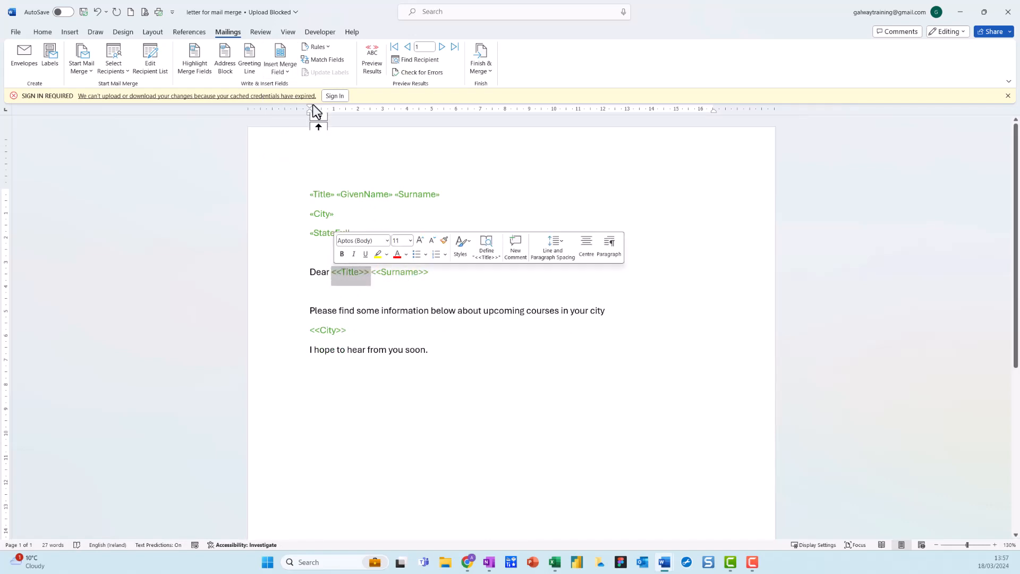
left_click(282, 69)
left_click(292, 93)
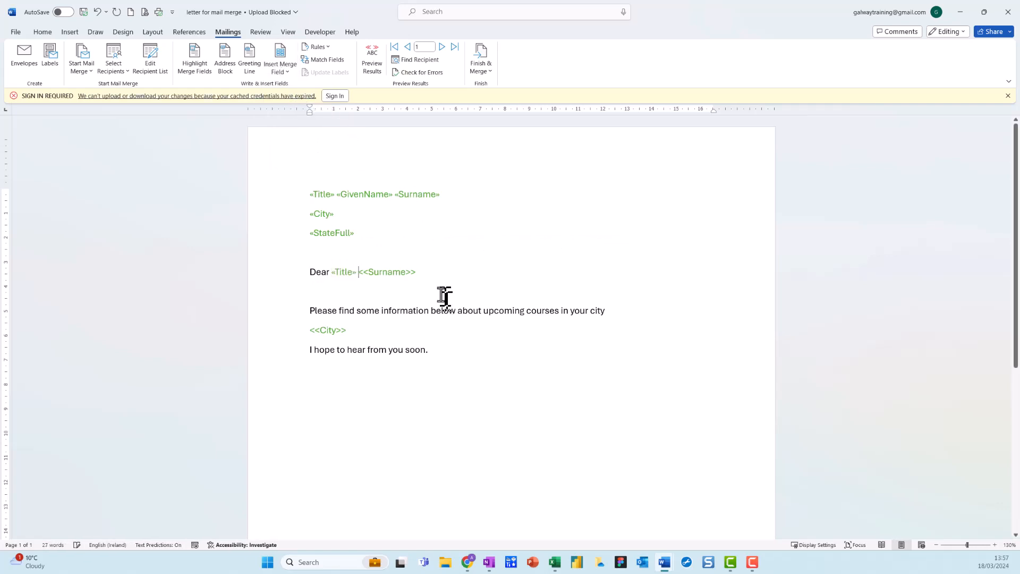
left_click_drag(423, 272, 362, 272)
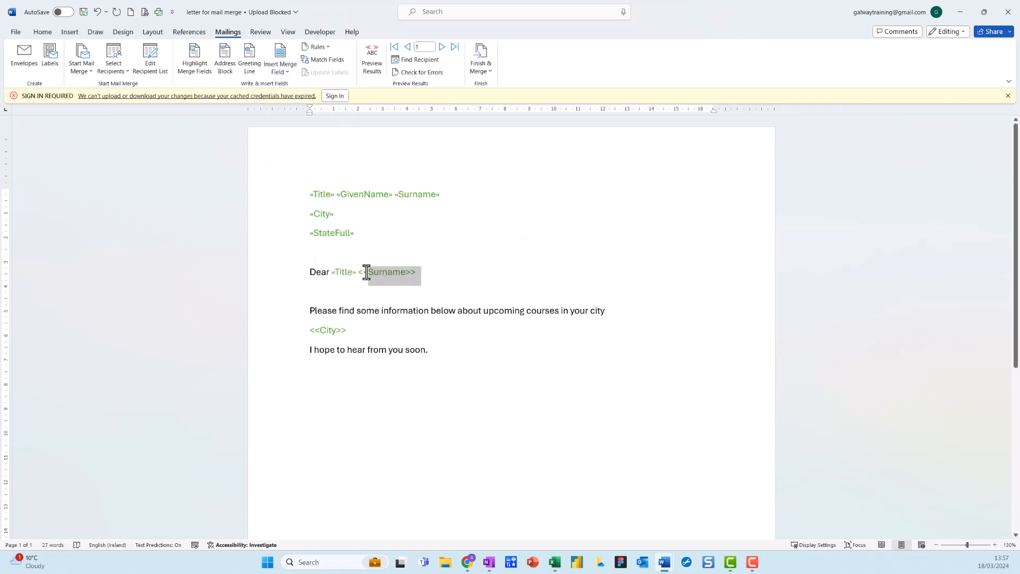
left_click(285, 74)
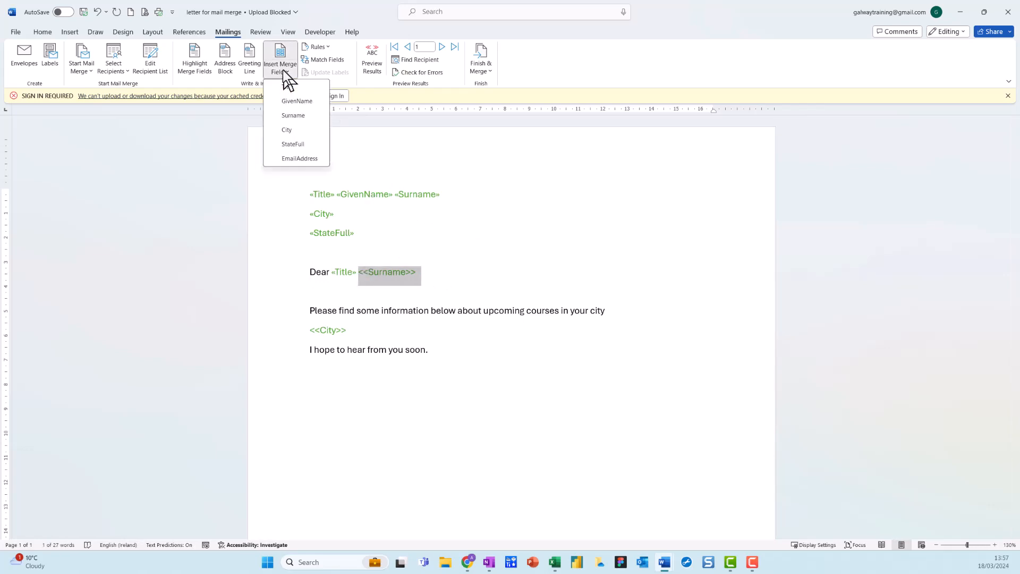
left_click(302, 118)
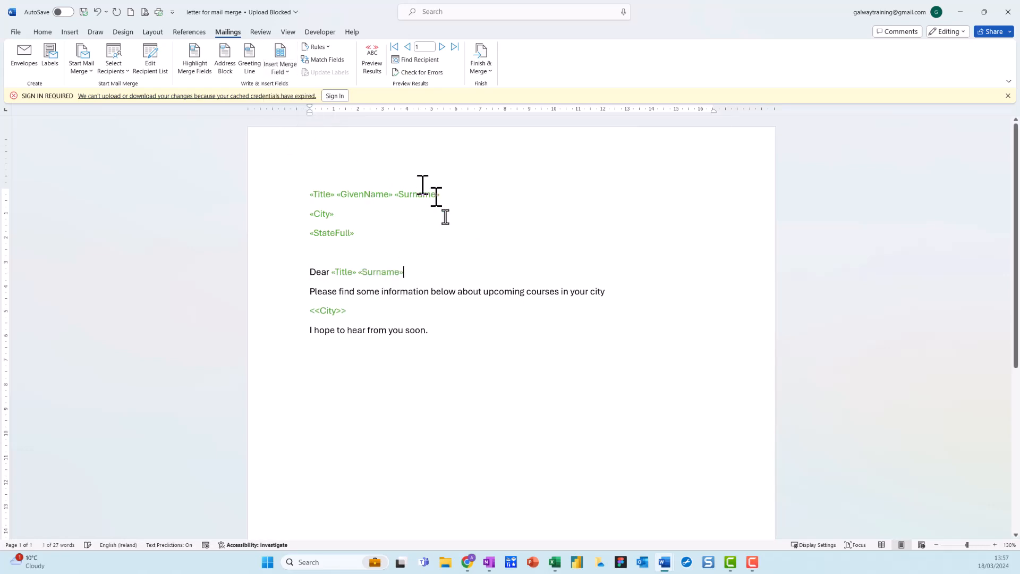
Replace the typed <<City>> placeholder in the letter body with the City merge field, keeping the closing sentence on the line directly below.
left_click_drag(382, 313, 298, 305)
left_click(288, 73)
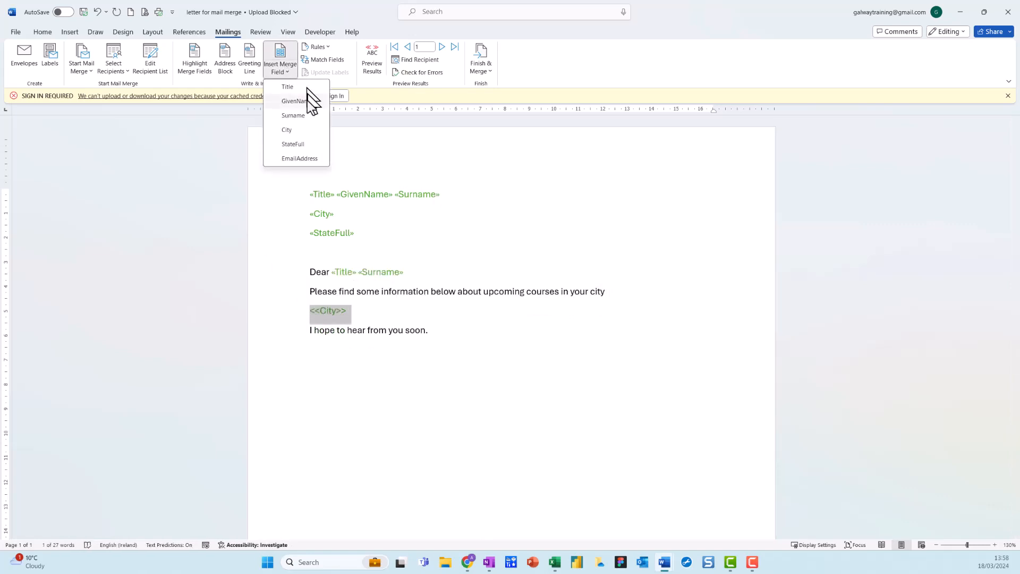
left_click(291, 129)
key("Return")
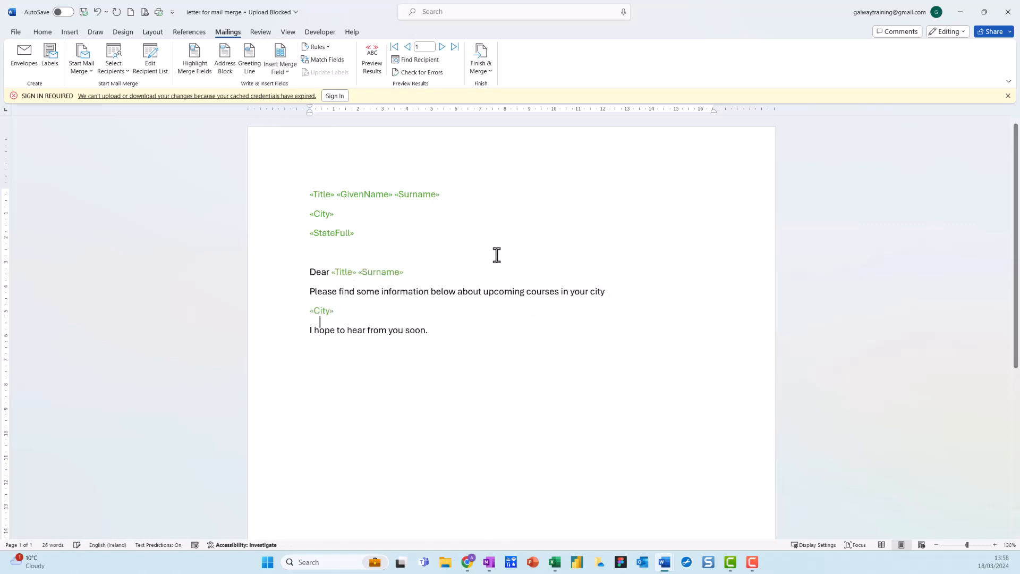
key("Return")
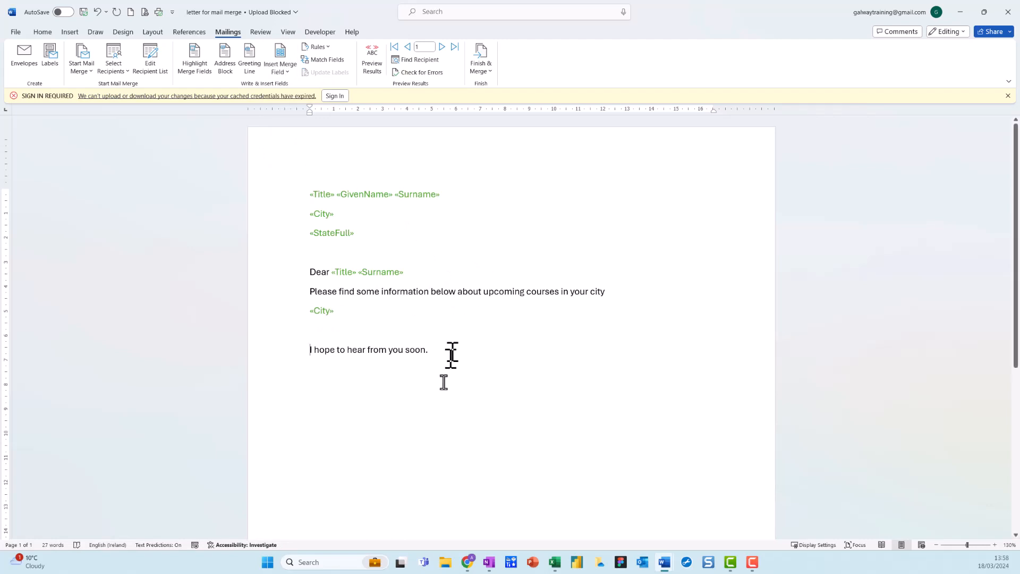
left_click(346, 330)
key("Delete")
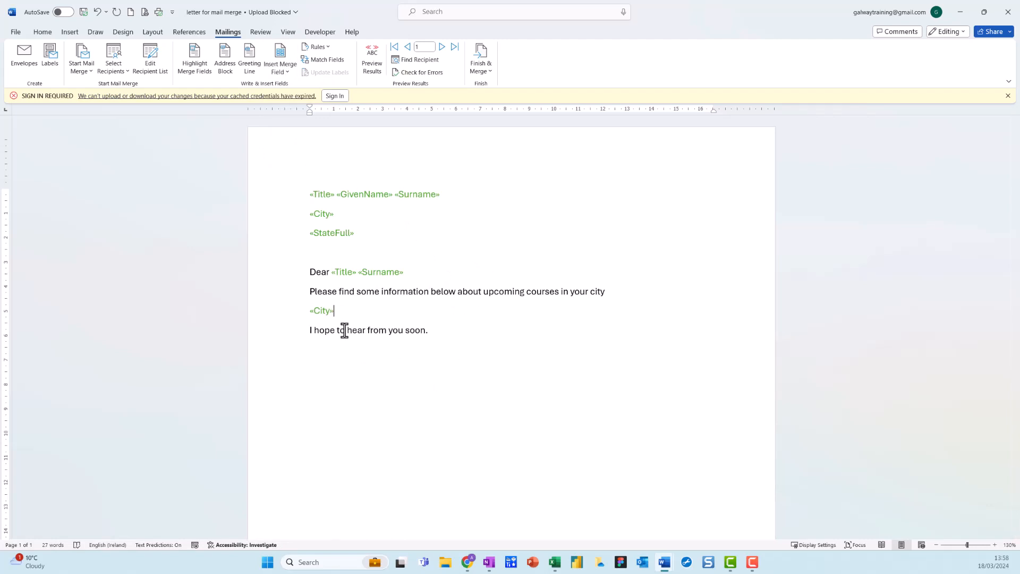
left_click(459, 334)
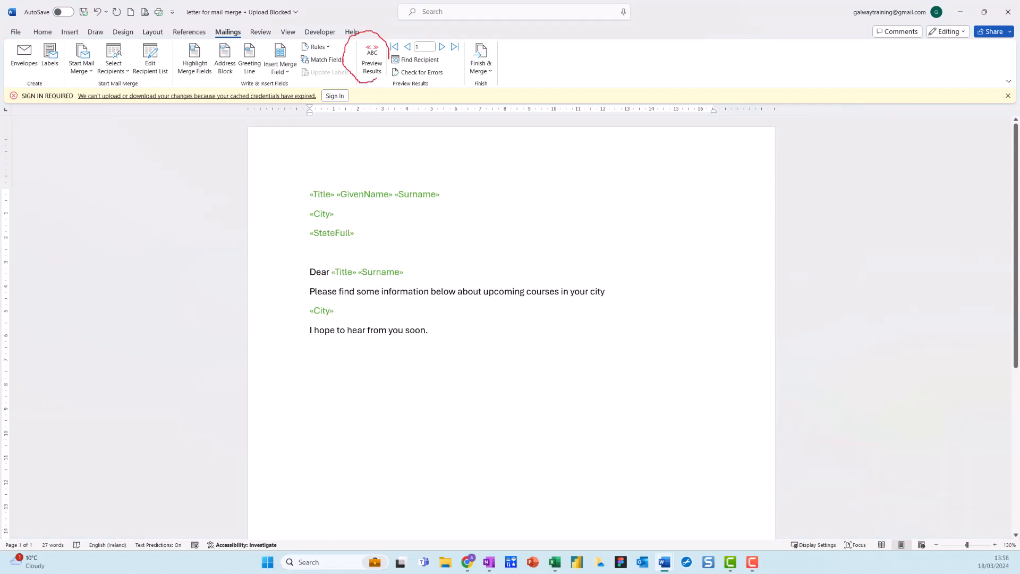
Preview the merged letter for records 1 through 5, then return to the merge field view.
left_click(374, 67)
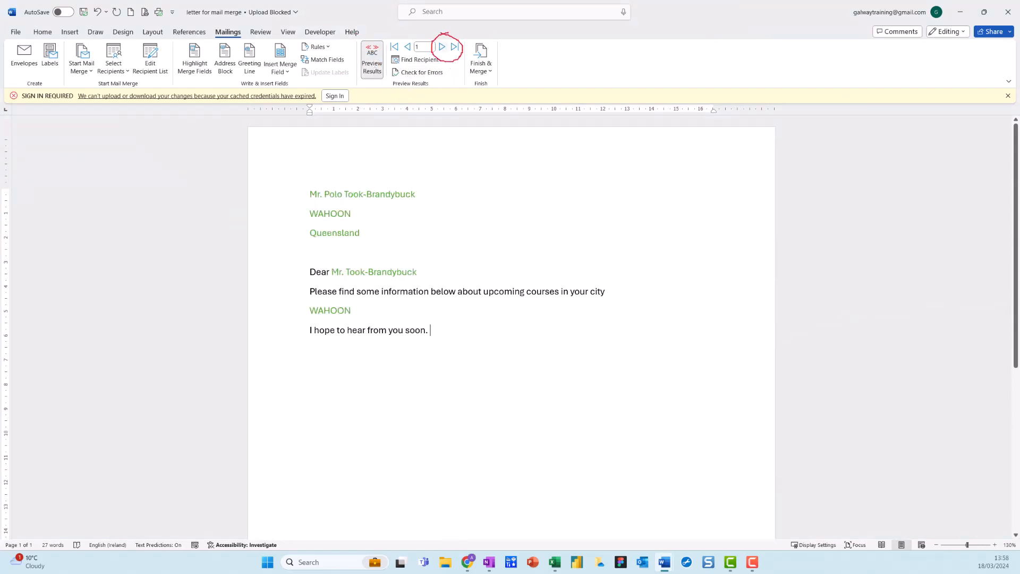
left_click(441, 48)
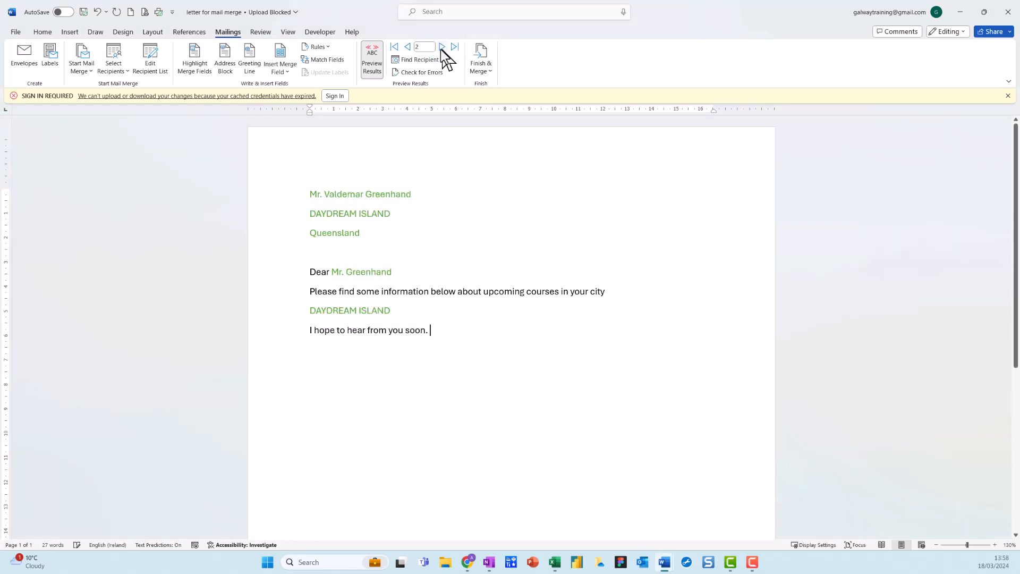
left_click(441, 48)
left_click(439, 46)
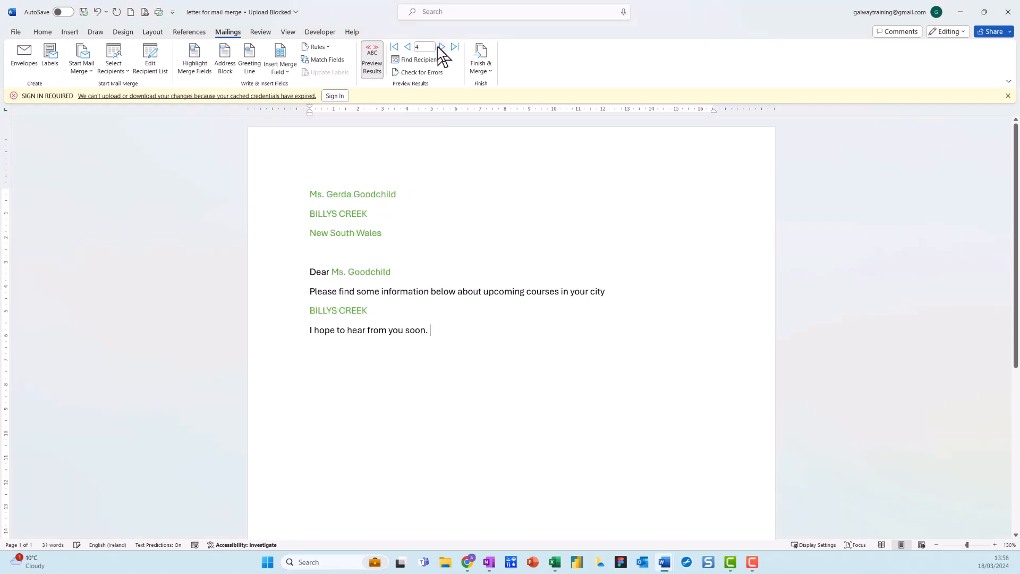
left_click(439, 47)
left_click(372, 67)
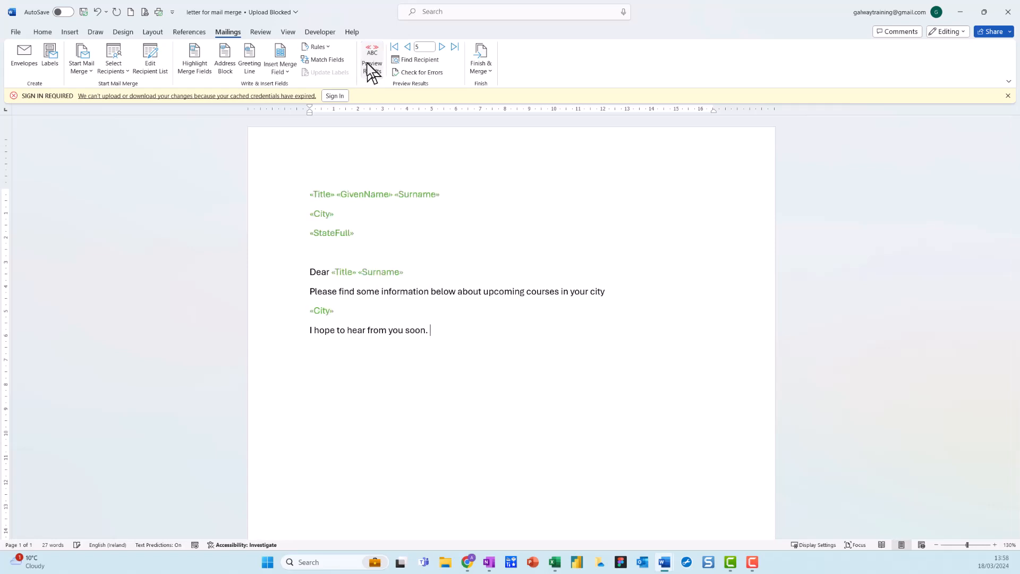
Set the font colour of all merge fields in the address block, greeting and body to Automatic.
left_click_drag(366, 235, 290, 189)
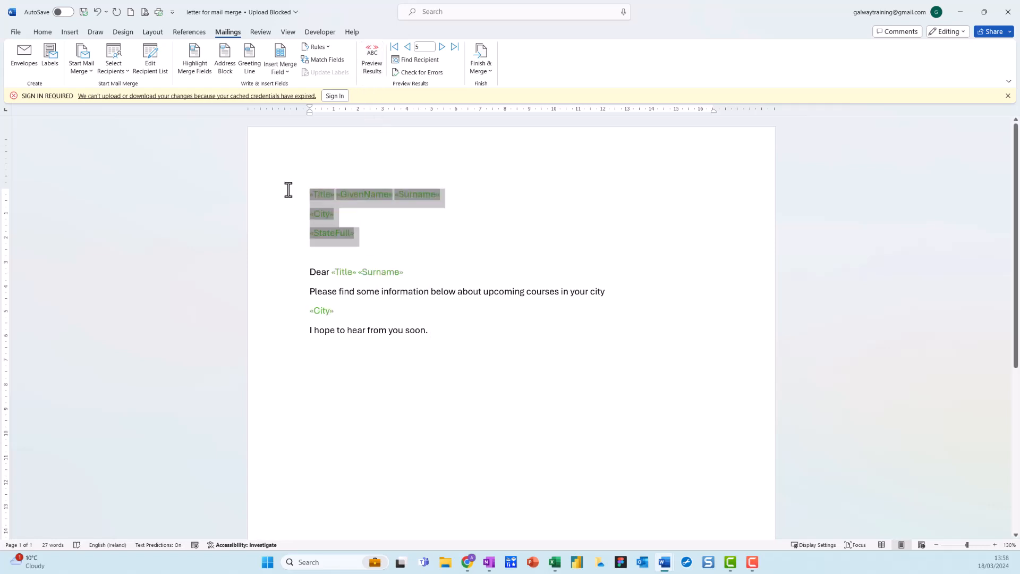
left_click(46, 35)
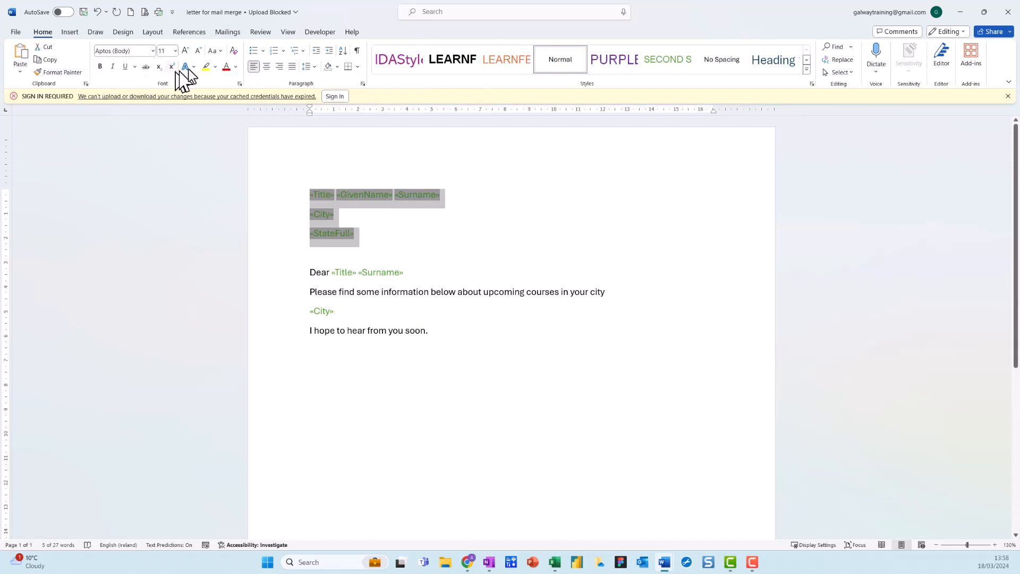
left_click(235, 67)
left_click(242, 101)
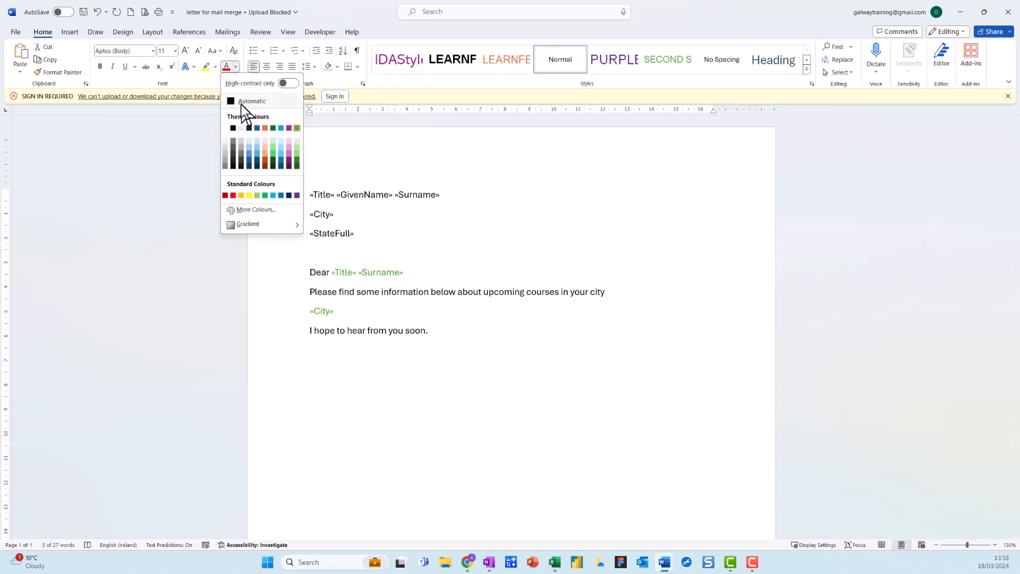
left_click_drag(408, 274, 332, 273)
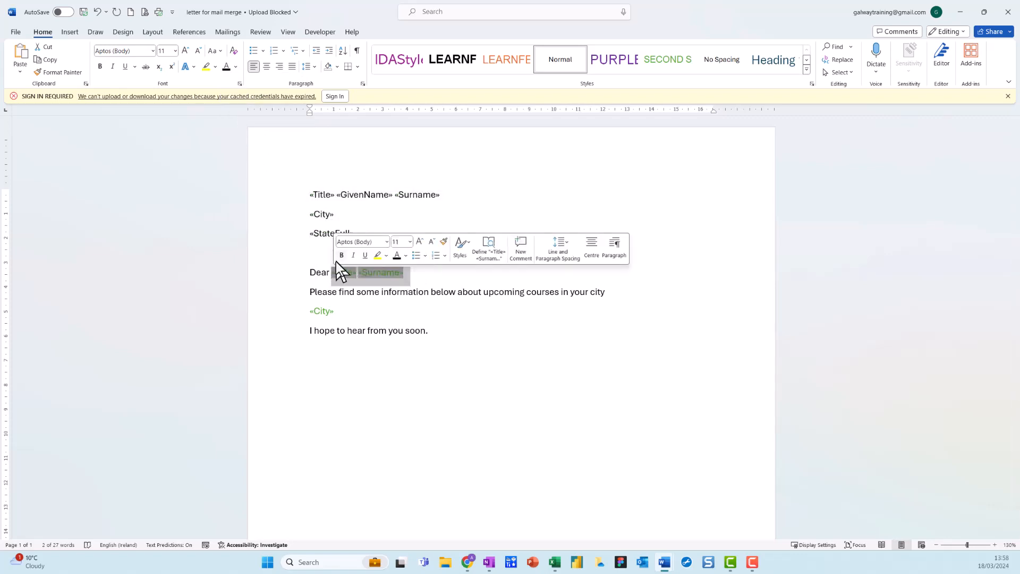
key("F4")
left_click_drag(345, 313, 294, 313)
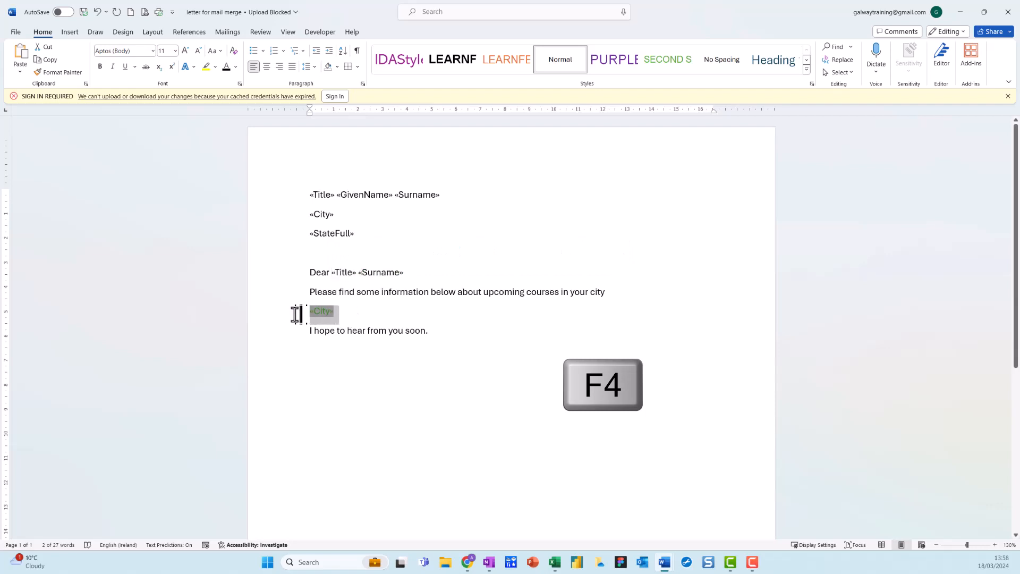
key("F4")
left_click(442, 330)
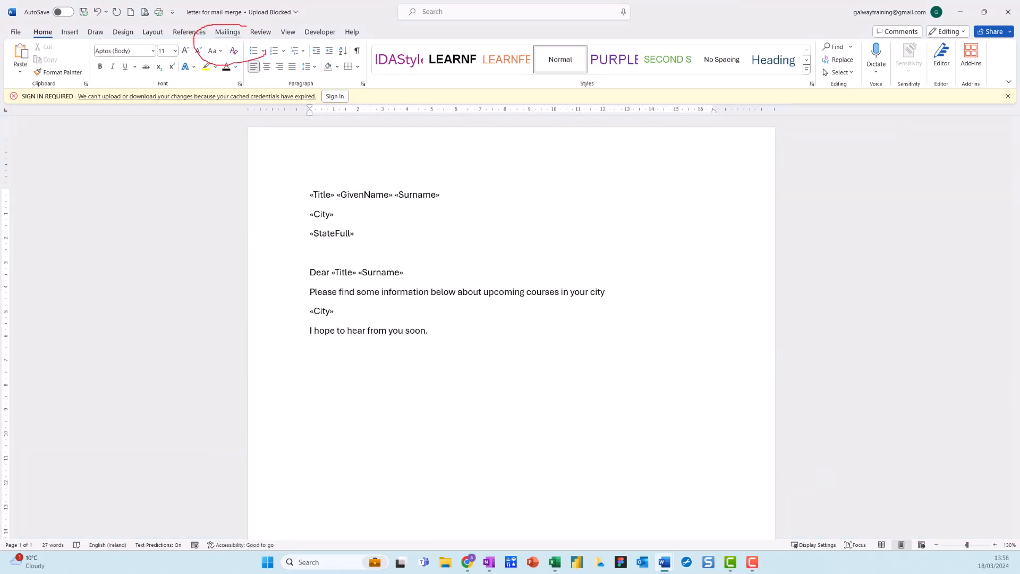
Finish the merge into individual editable letters in a new document, using records 1 to 10.
left_click(234, 33)
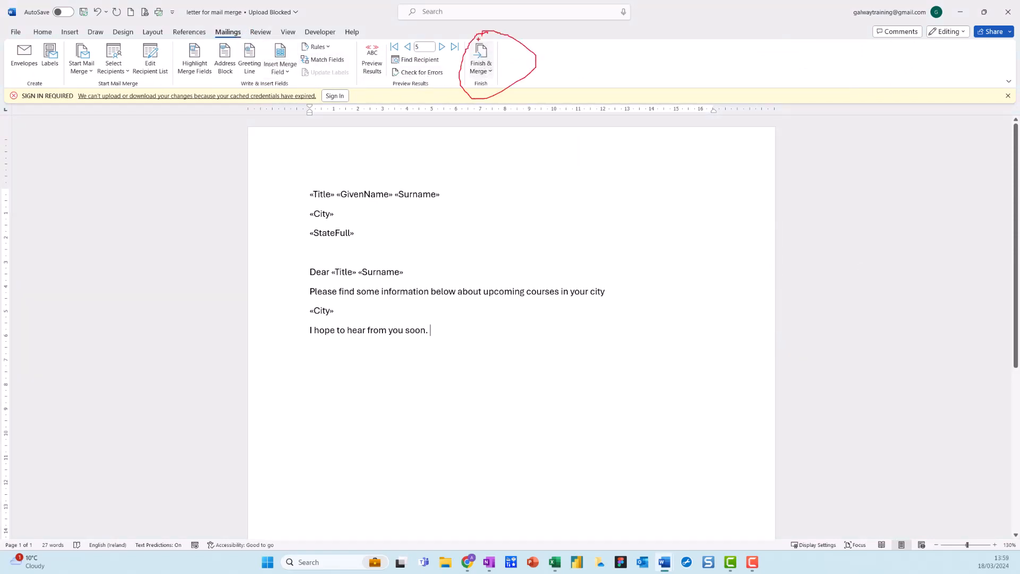
left_click(478, 68)
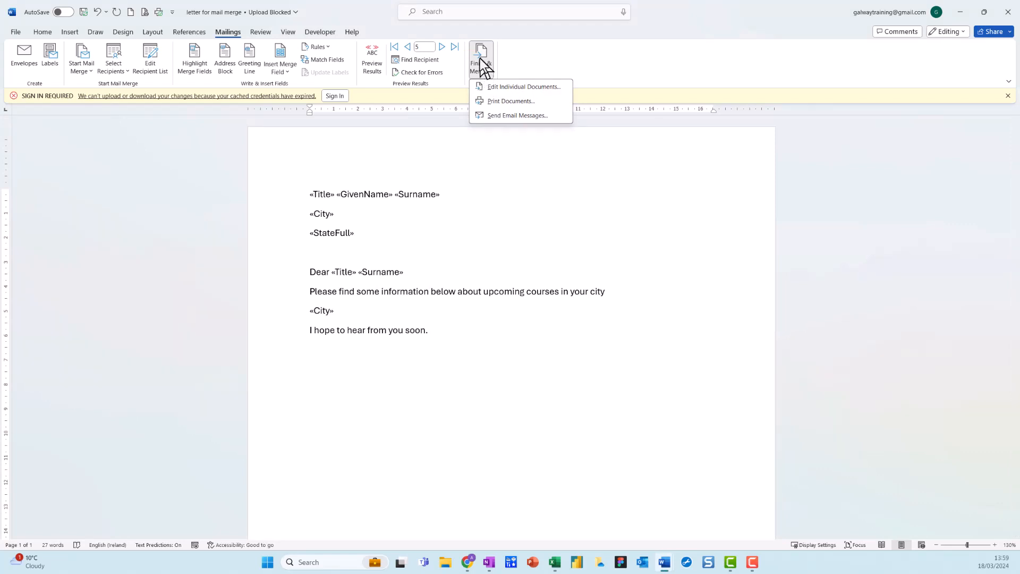
left_click(521, 90)
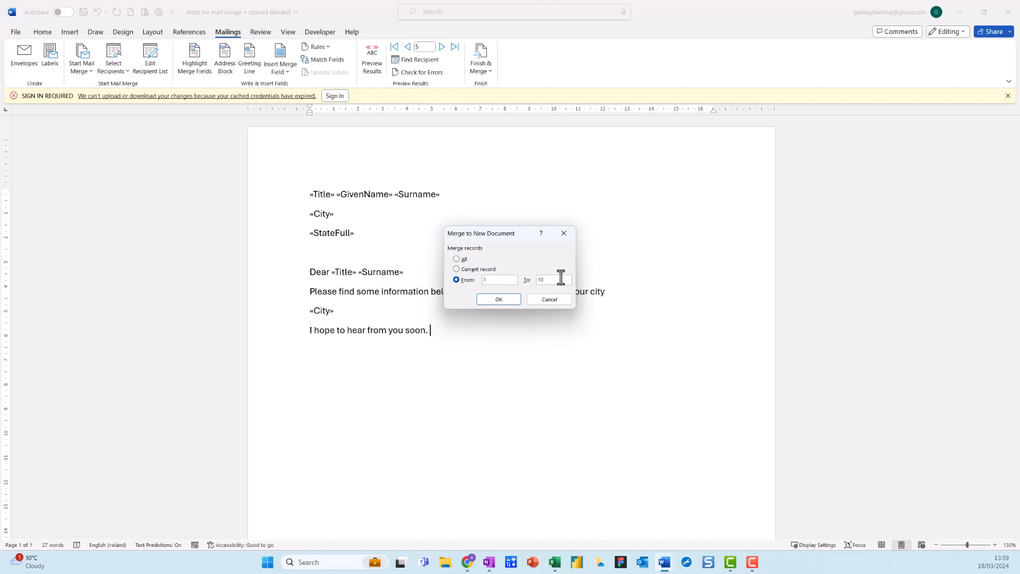
left_click(495, 296)
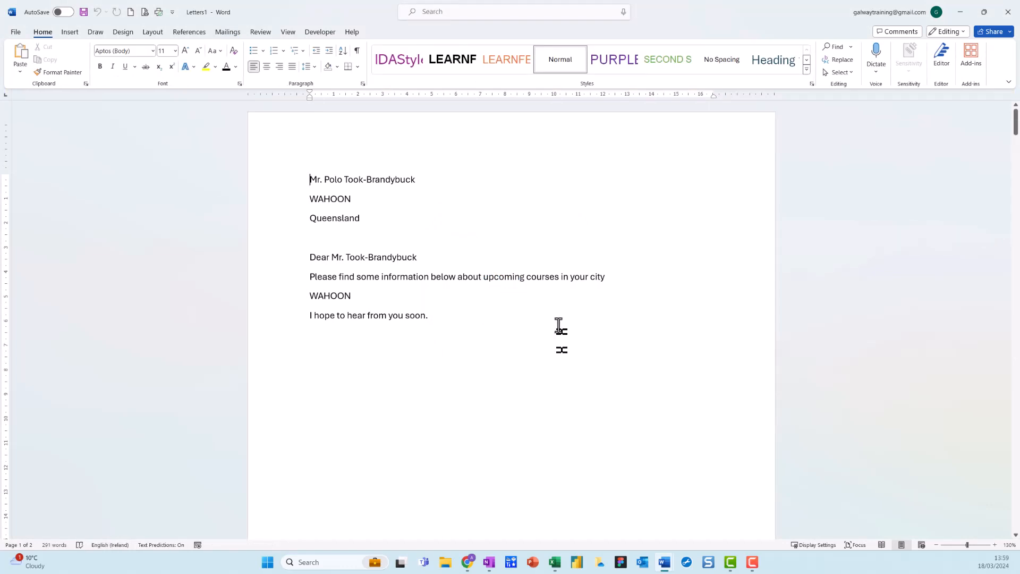
Review the merged letters in the new document from the first through the third page.
scroll(523, 302, "down", 2)
scroll(529, 301, "down", 10)
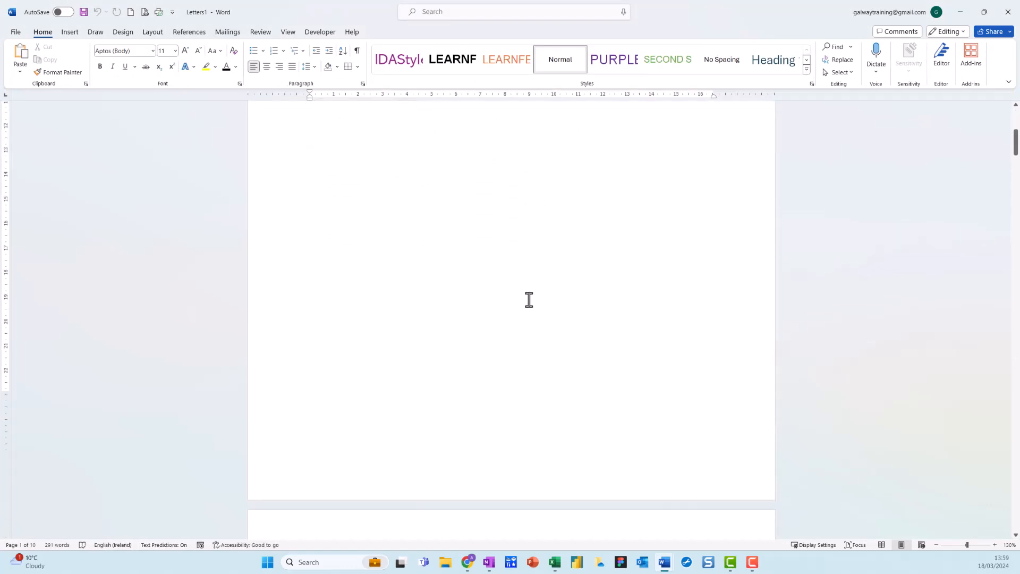
scroll(530, 293, "down", 10)
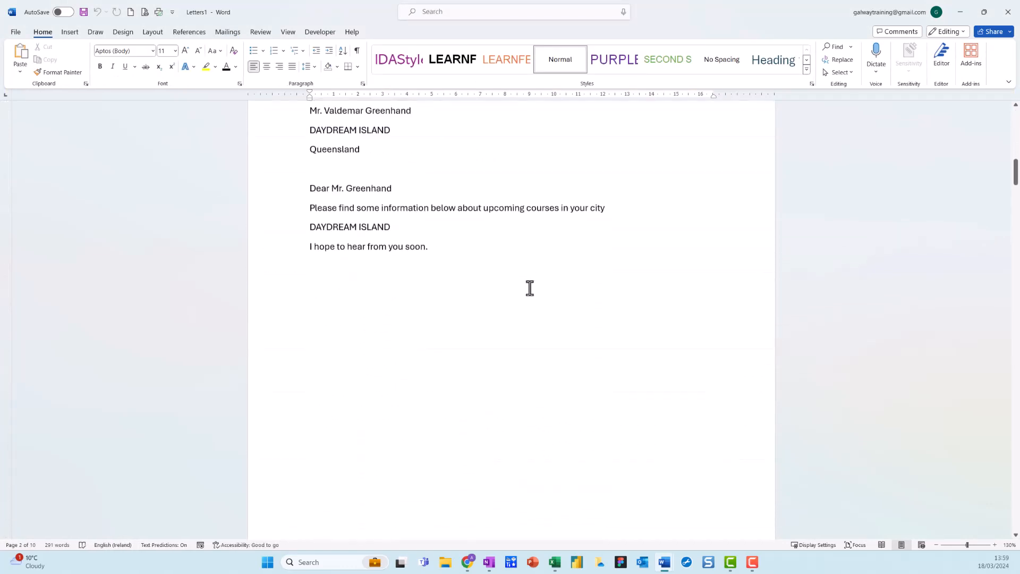
scroll(532, 280, "down", 1)
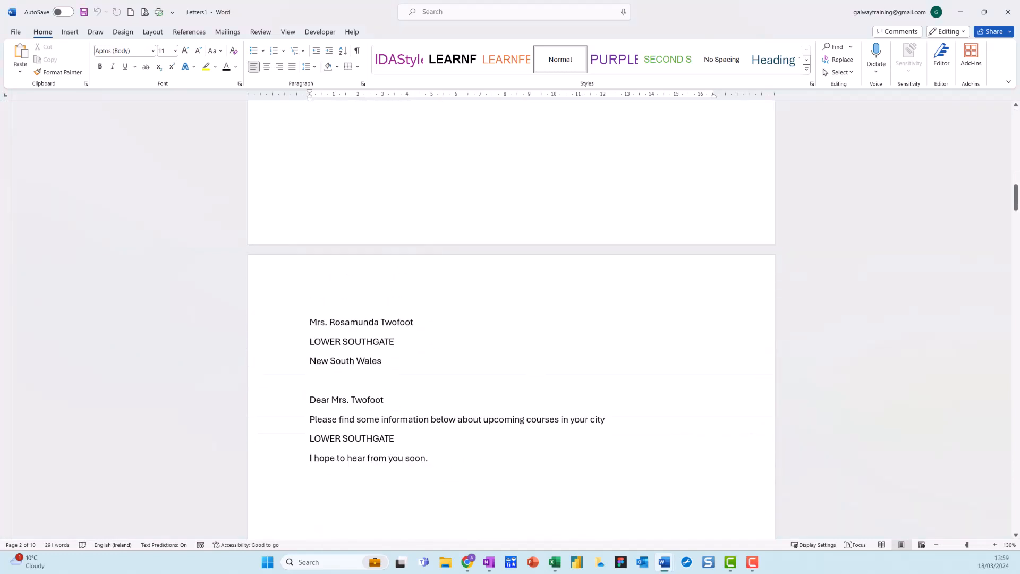
mouse_move(68, 509)
left_mouse_down()
mouse_move(17, 555)
mouse_move(69, 498)
left_mouse_up()
key("Escape")
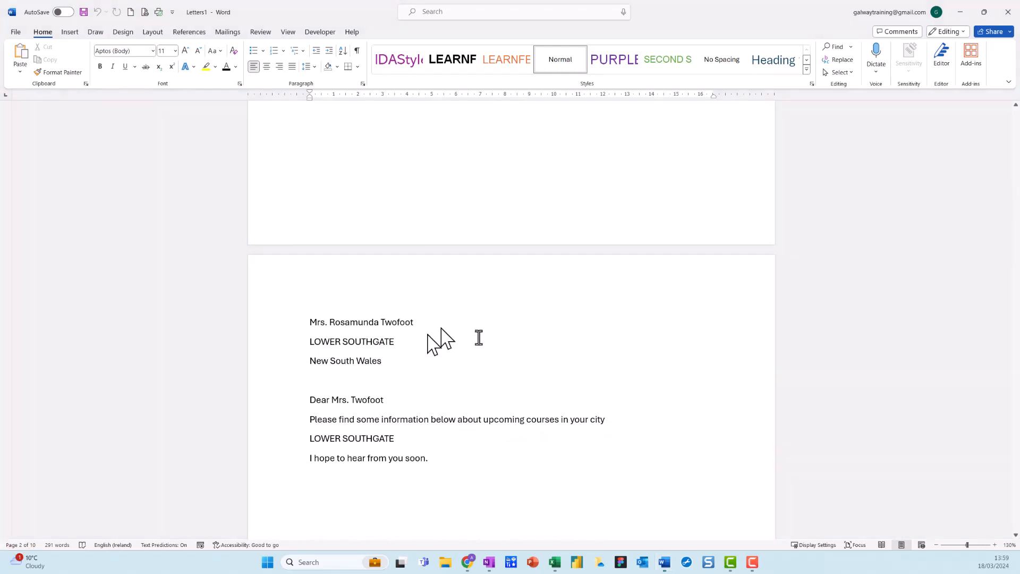
Look over the rest of the second merged letter and the end of the third one in the Letters1 document.
scroll(533, 329, "down", 10)
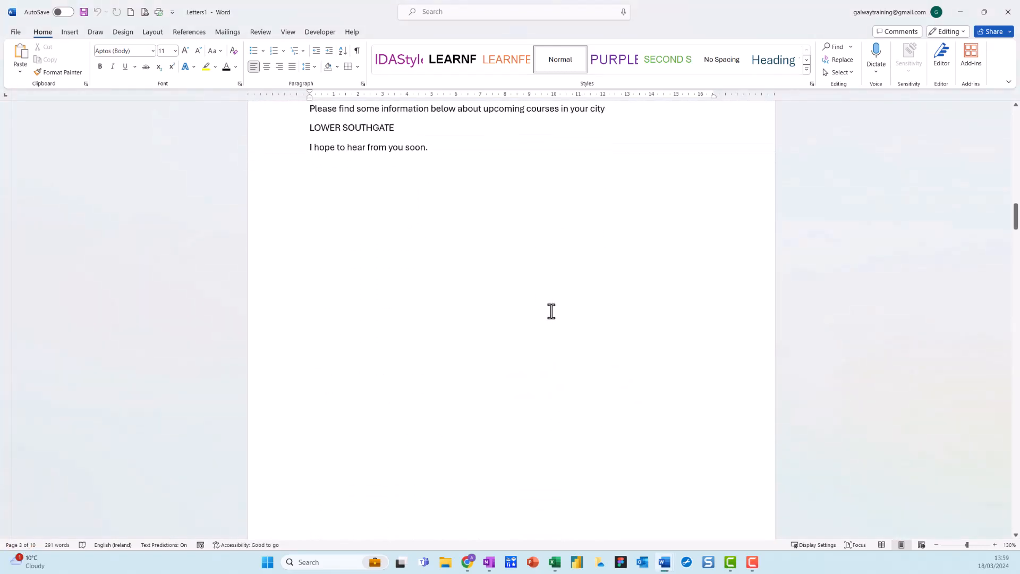
scroll(553, 309, "down", 2)
scroll(553, 303, "up", 4)
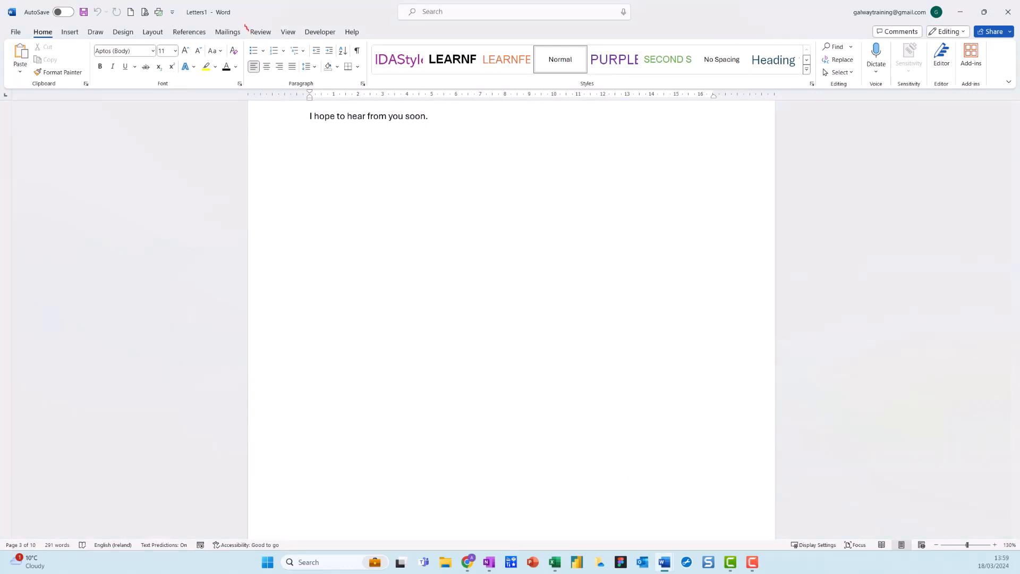
mouse_move(246, 26)
left_mouse_down()
mouse_move(170, 16)
mouse_move(247, 30)
left_mouse_up()
Return to the "letter for mail merge" document and check the Title, GivenName and Surname merge fields in the address block.
mouse_move(664, 568)
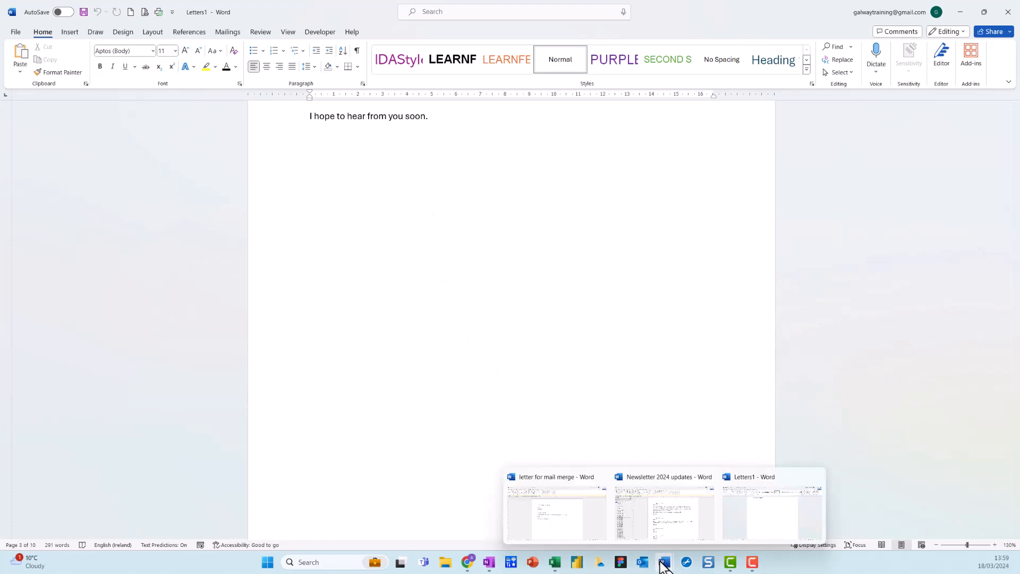
left_click(557, 519)
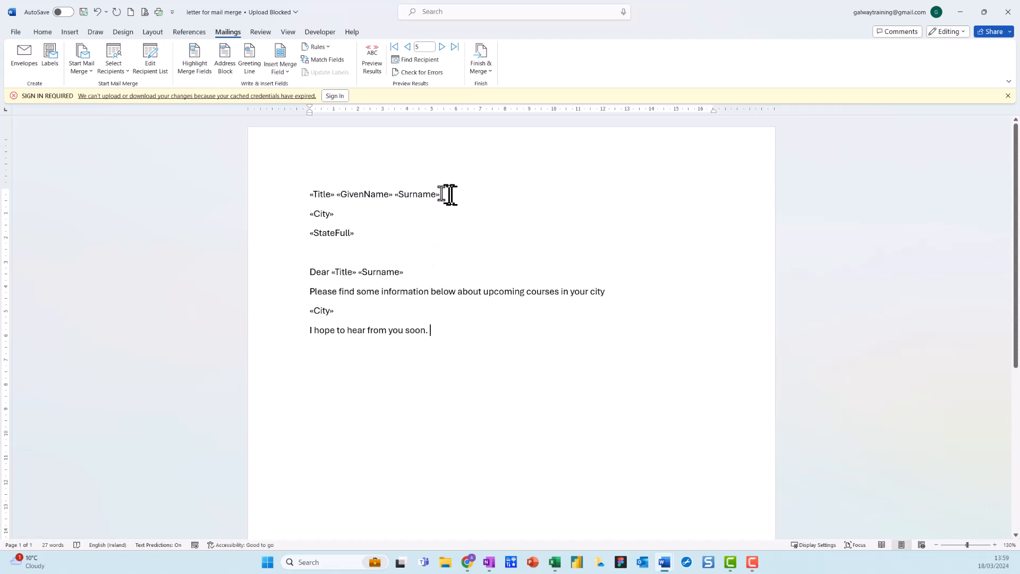
left_click_drag(449, 194, 303, 193)
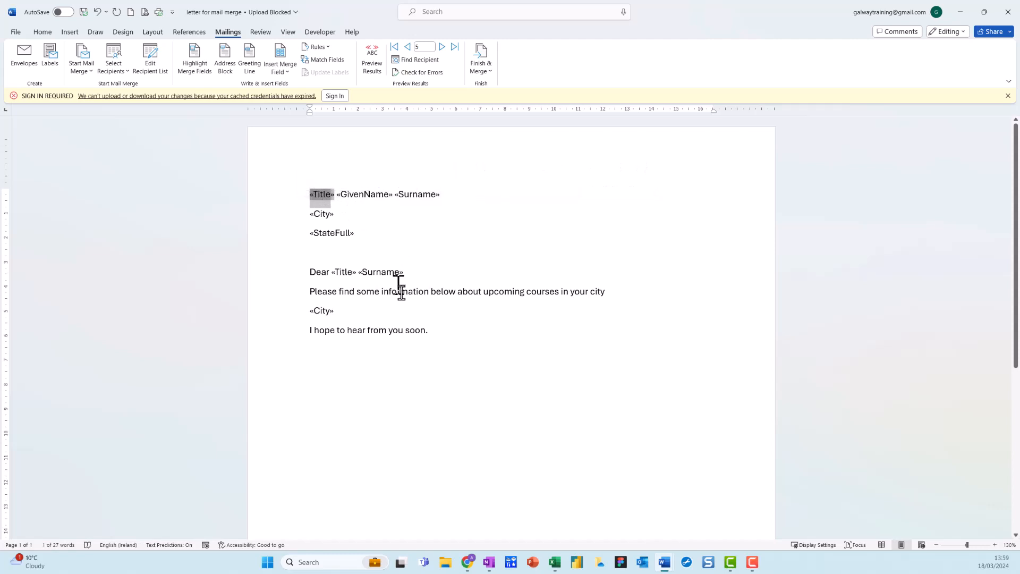
left_click(436, 338)
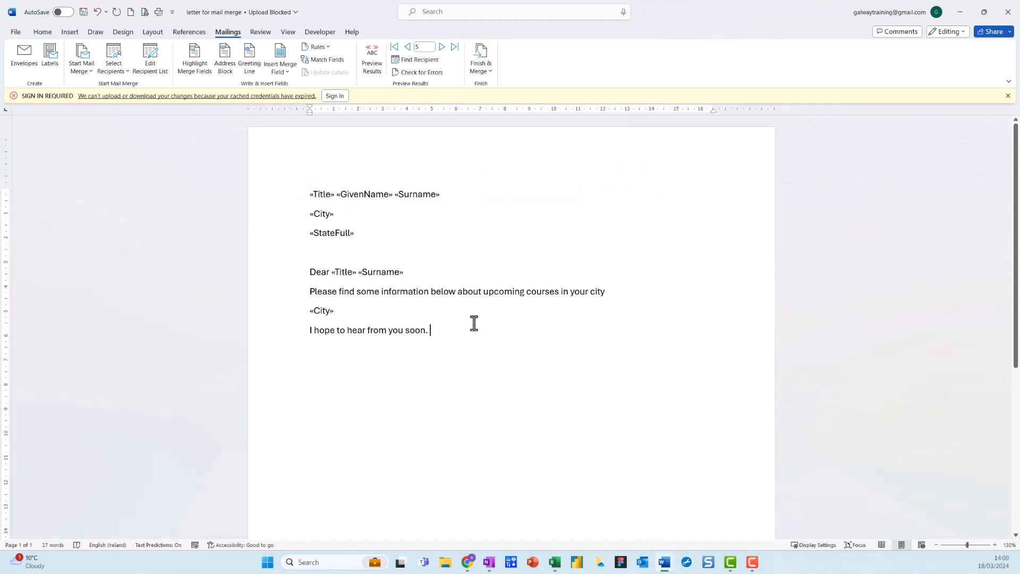